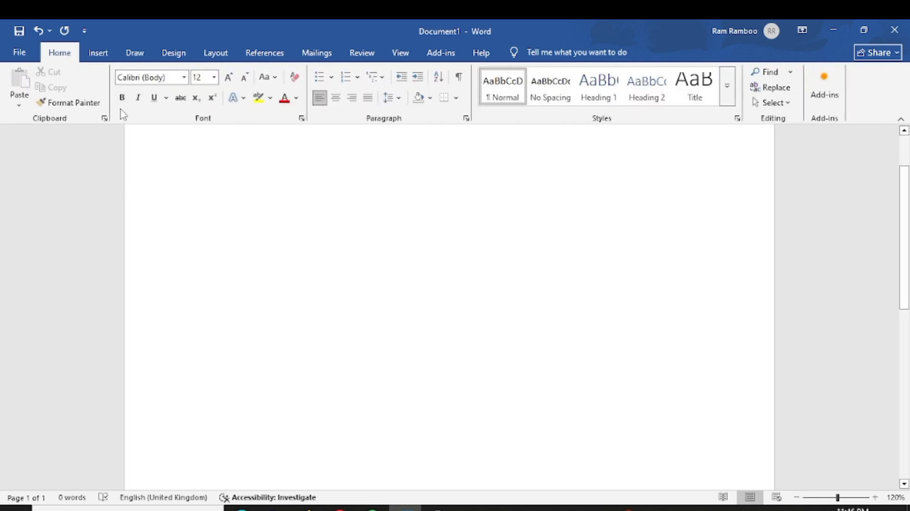
Insert the built-in Filigree cover page into the blank document
left_click(106, 59)
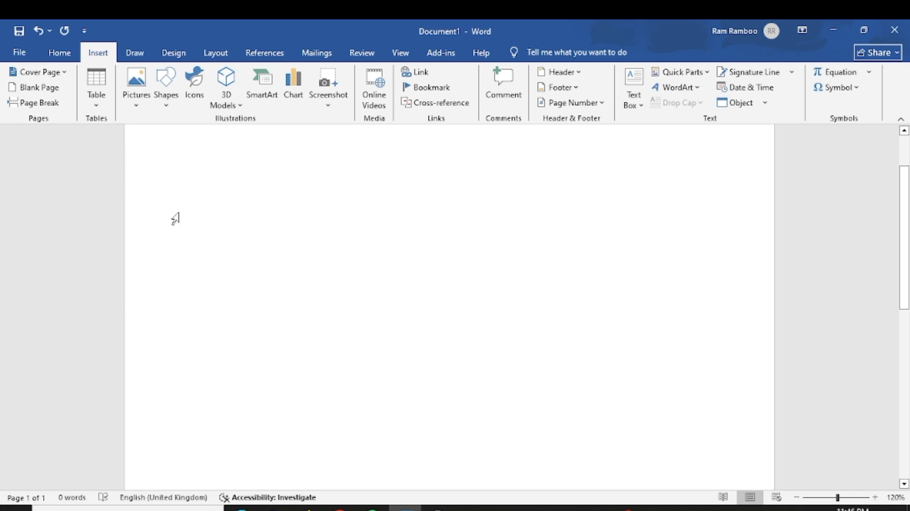
left_click(61, 72)
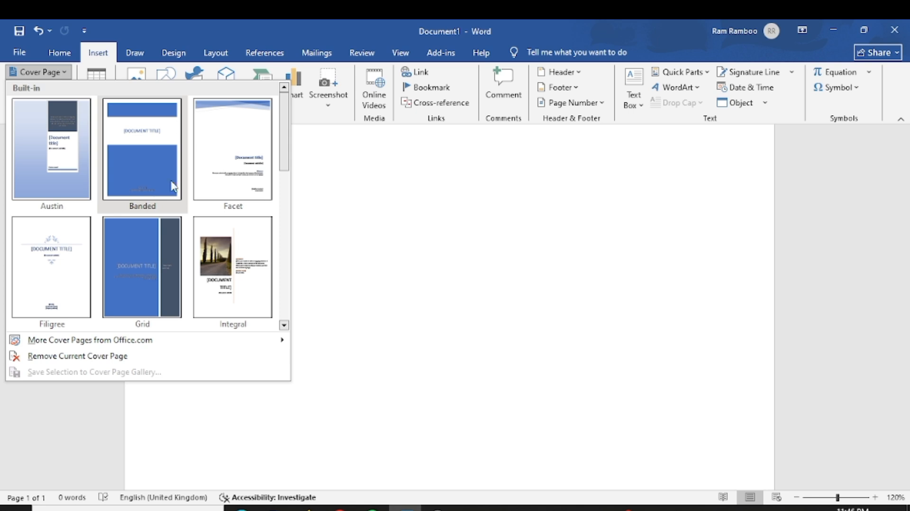
left_click(45, 281)
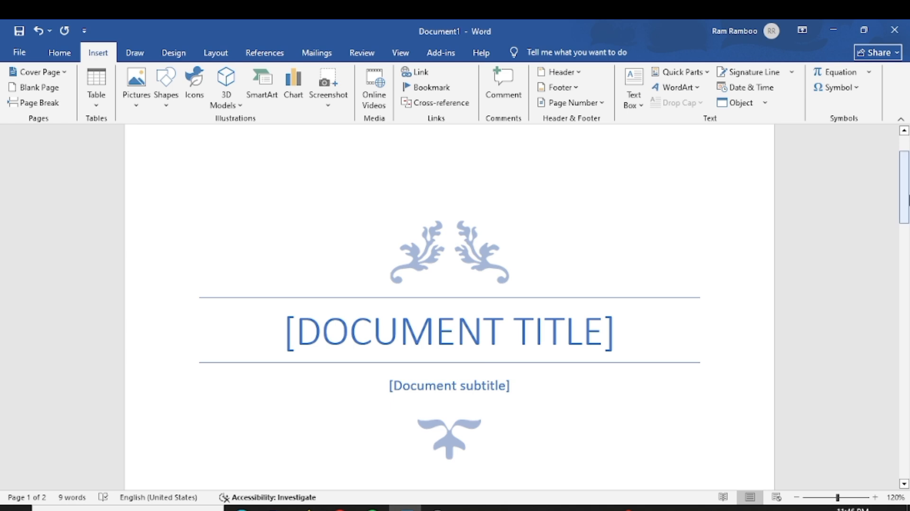
Replace the cover page's title placeholder with a person's first name in capitals, leaving the subtitle placeholder as it is
left_click_drag(908, 200, 907, 221)
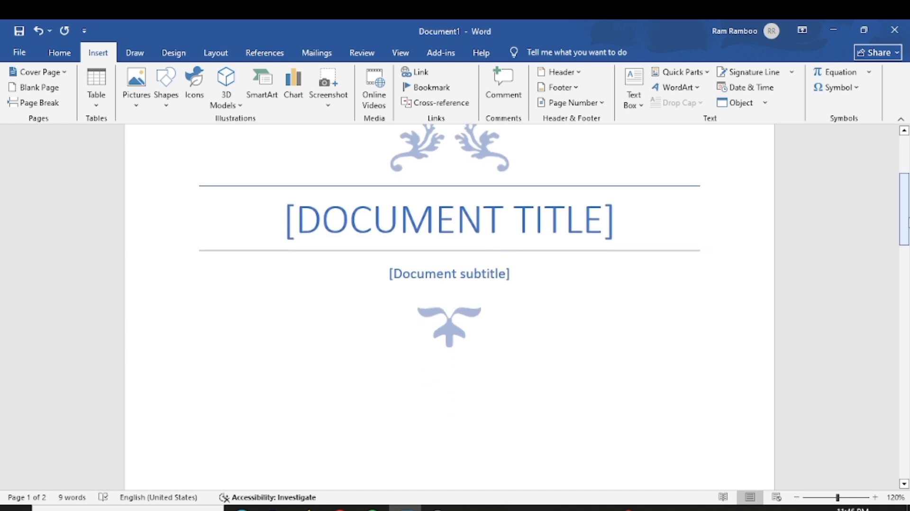
left_click(611, 216)
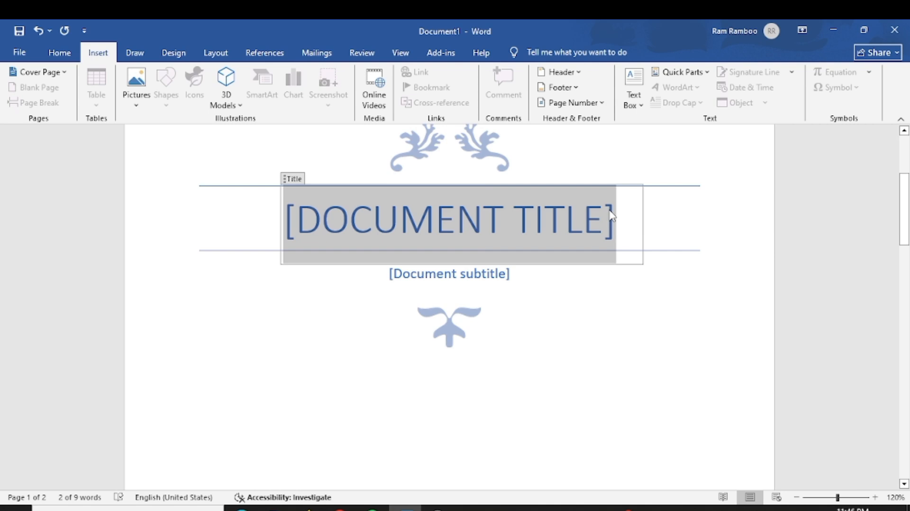
type("KB")
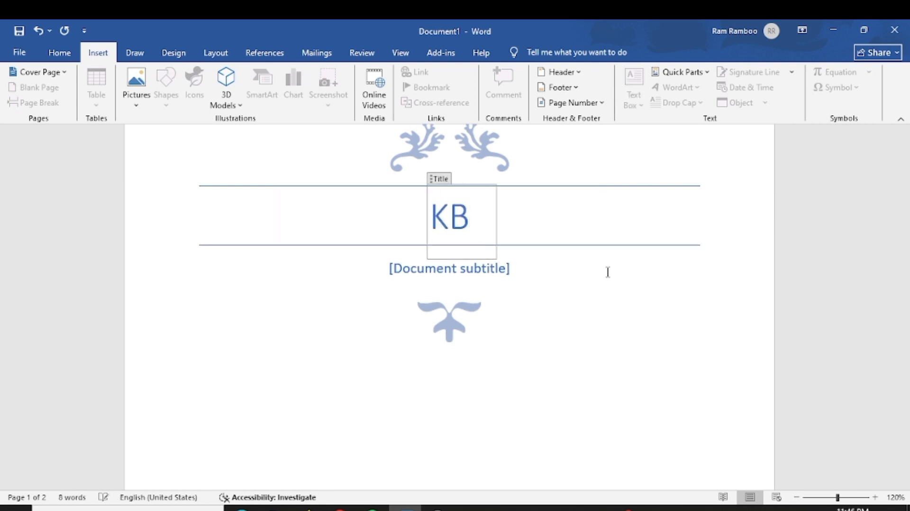
key("BackSpace")
key("BackSpace")
type("BIS")
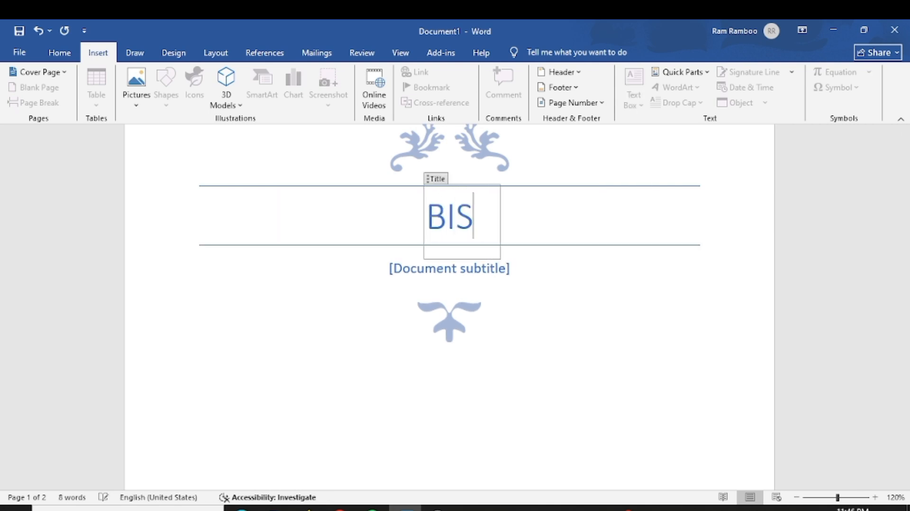
type("HAL")
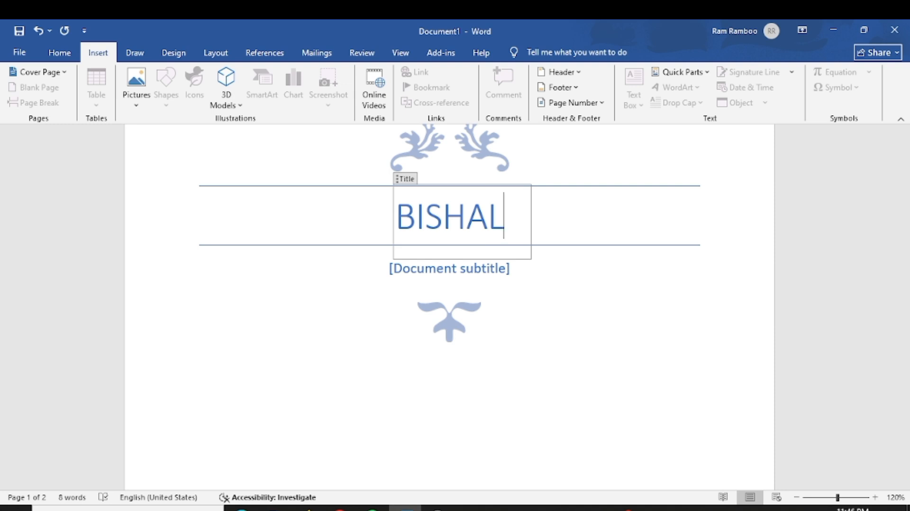
left_click(498, 271)
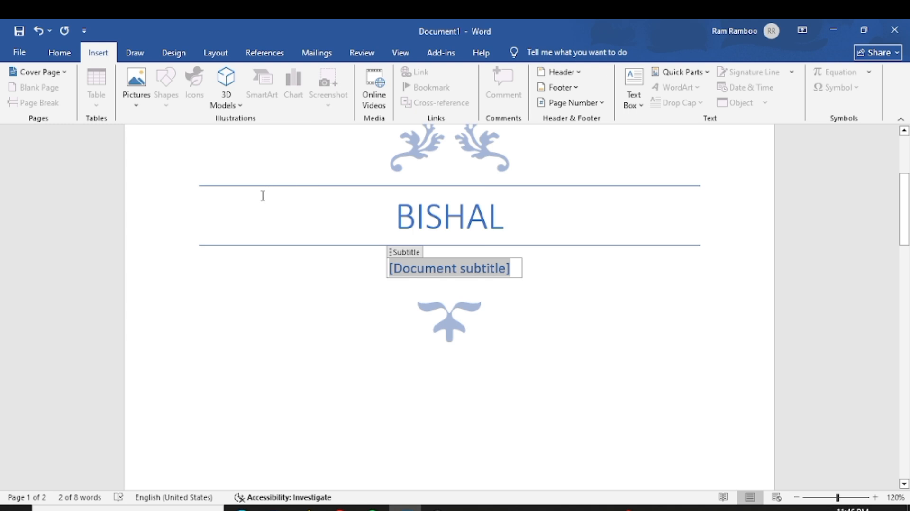
left_click(237, 340)
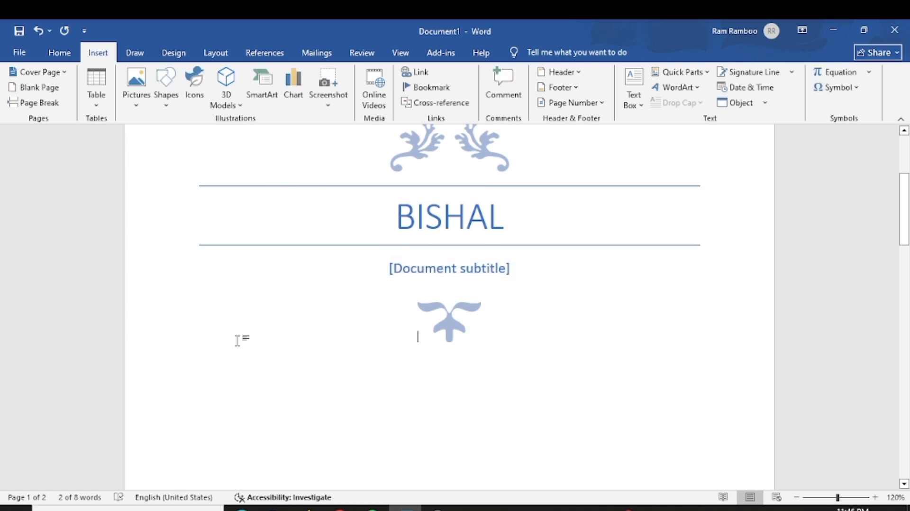
Try inserting a blank page and a page break at the cover page's lower ornament, undoing each one
left_click(46, 88)
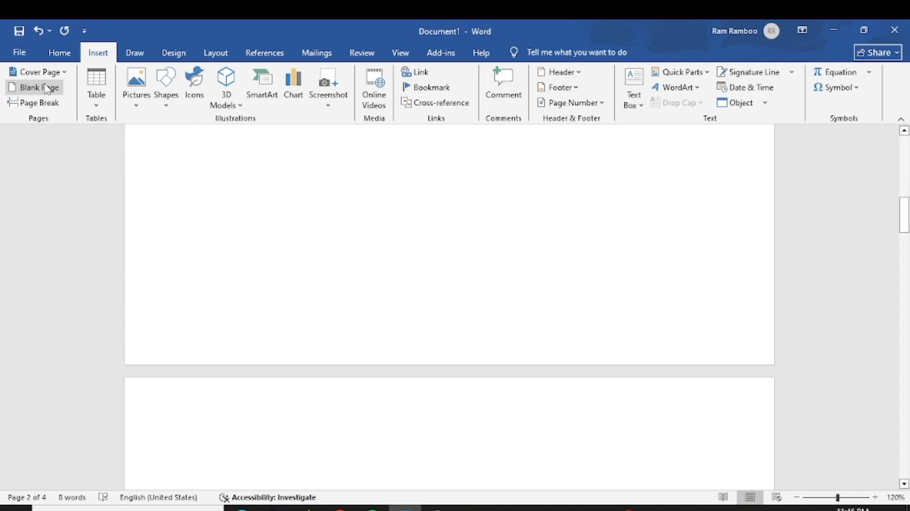
key("ctrl+z")
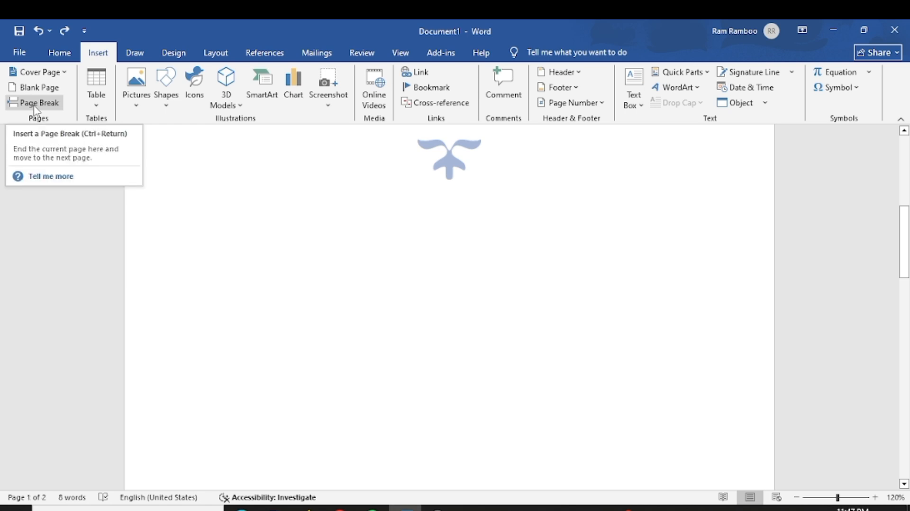
left_click(35, 103)
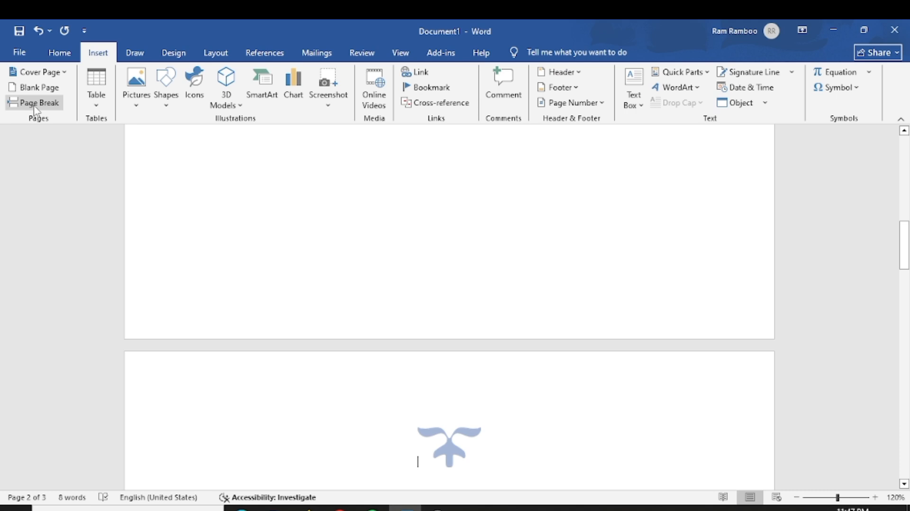
key("ctrl+z")
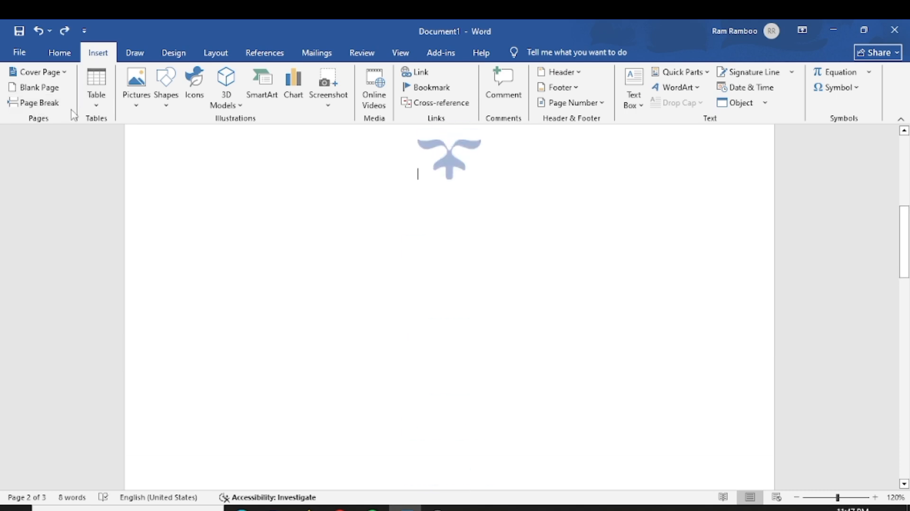
Add blank lines before the cover page's lower ornament
left_click(104, 110)
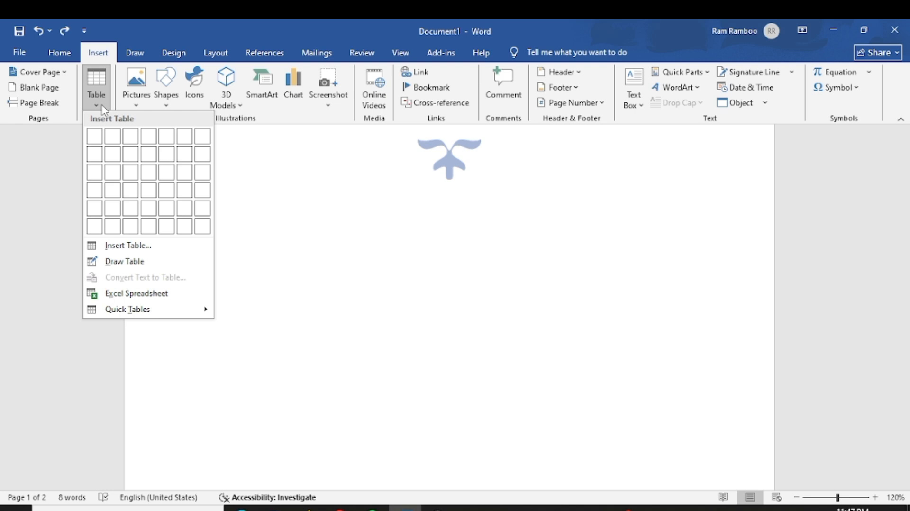
left_click(321, 289)
key("Return")
key("Return")
key("Return")
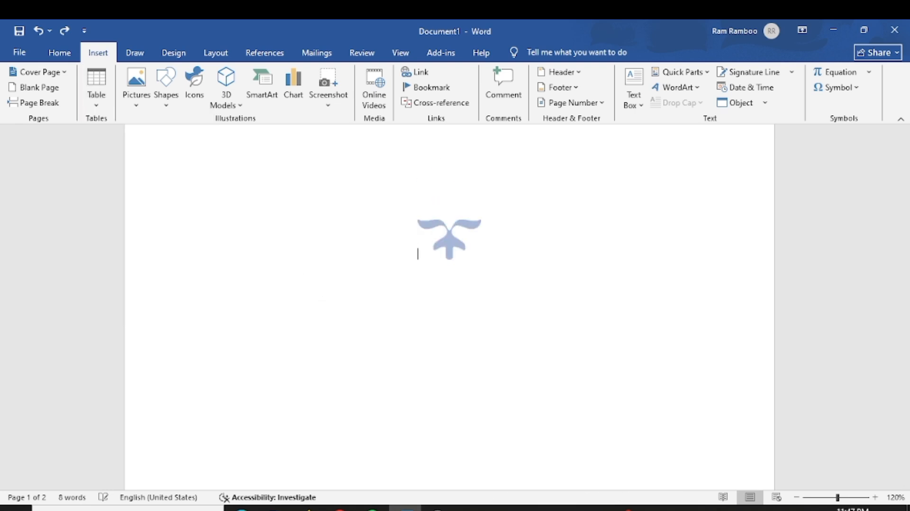
Undo the recent edits and delete the whole content of the document, including the cover page
key("ctrl+z")
key("ctrl+z")
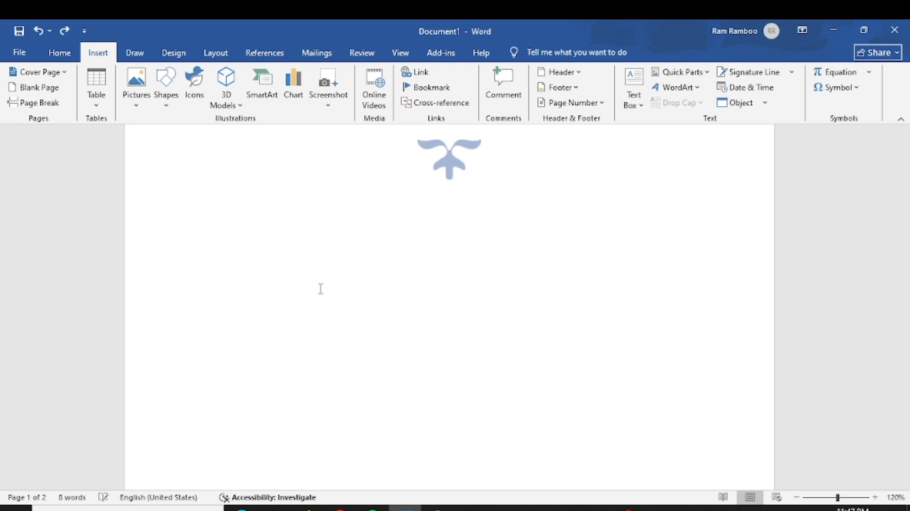
key("ctrl+a")
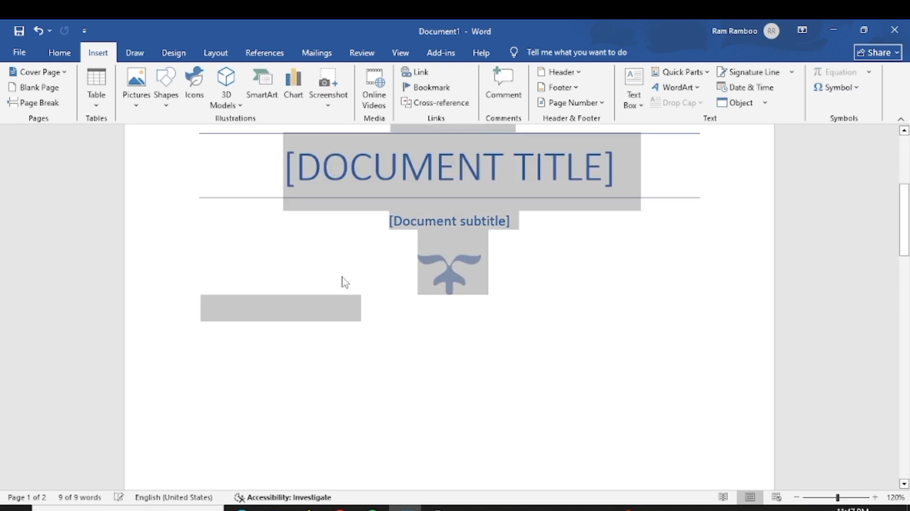
key("Delete")
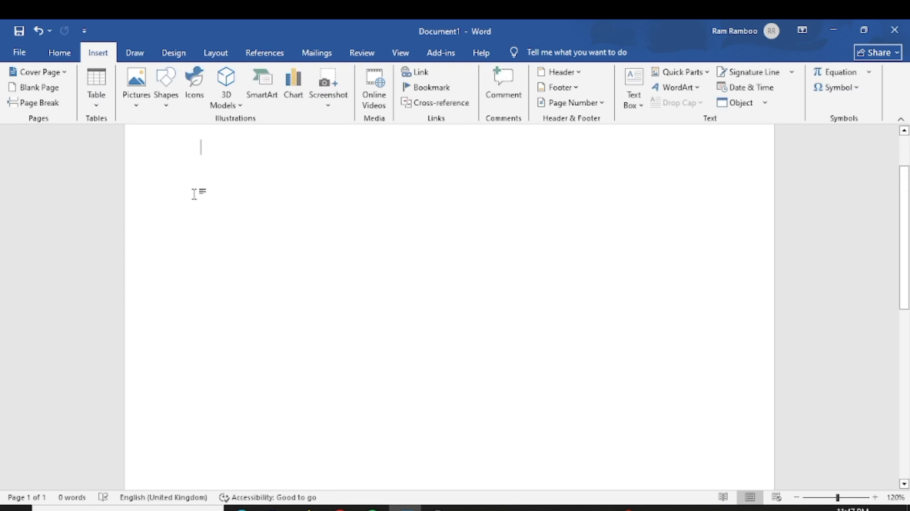
Insert a table of 7 columns by 6 rows from the table grid, and undo it
left_click(96, 97)
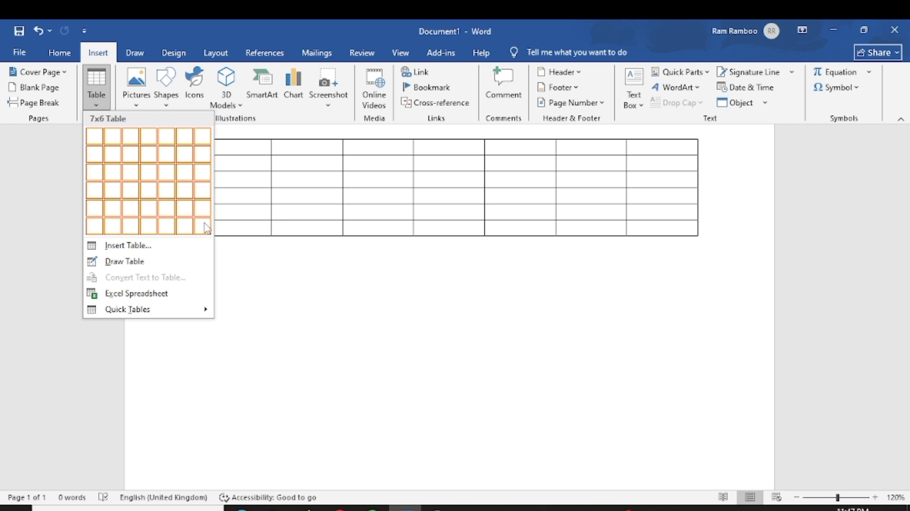
left_click(207, 228)
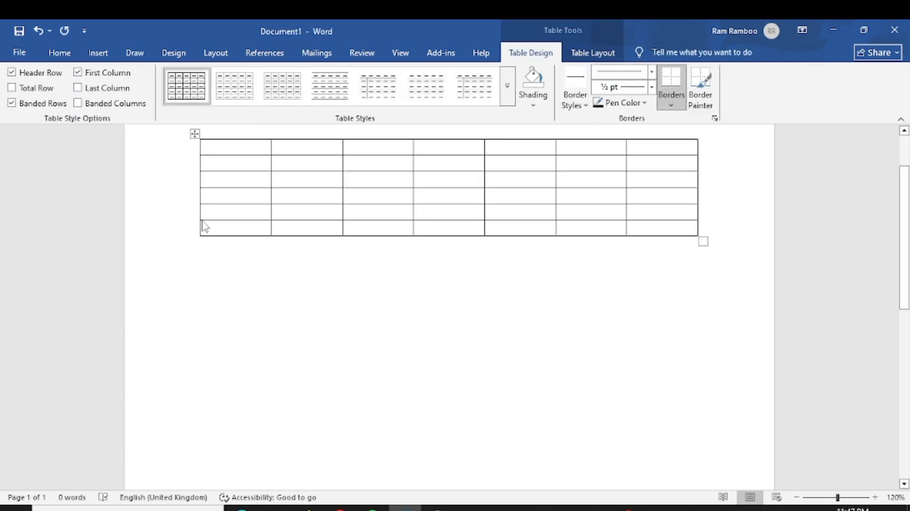
key("ctrl+z")
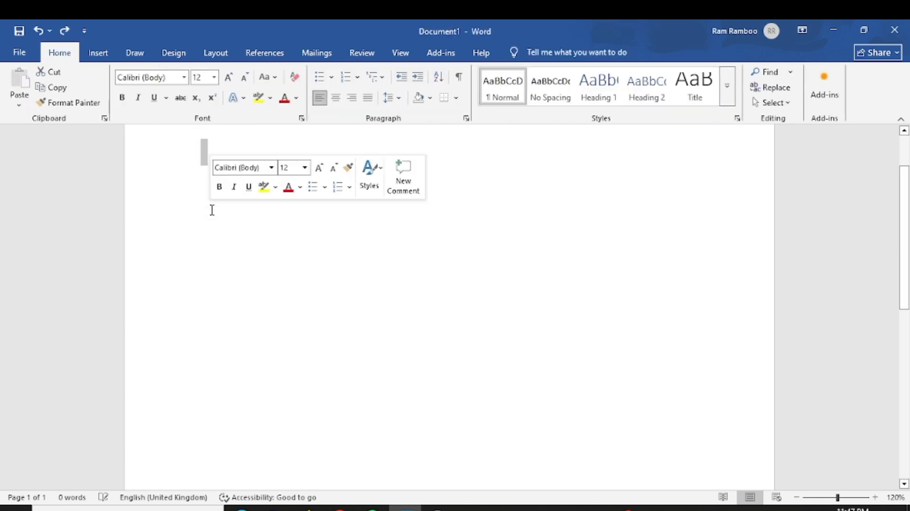
Insert a table with 20 columns and 20 rows by specifying its dimensions, and undo the insertion
left_click(98, 53)
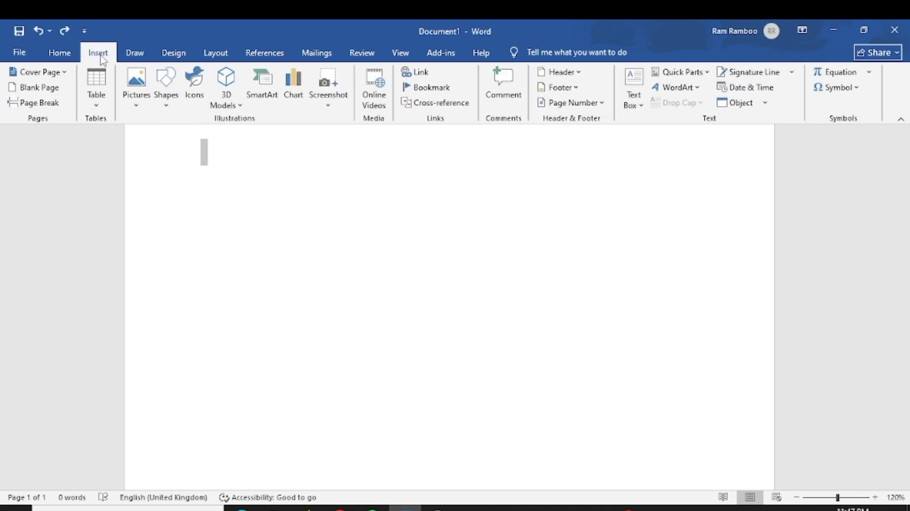
left_click(103, 106)
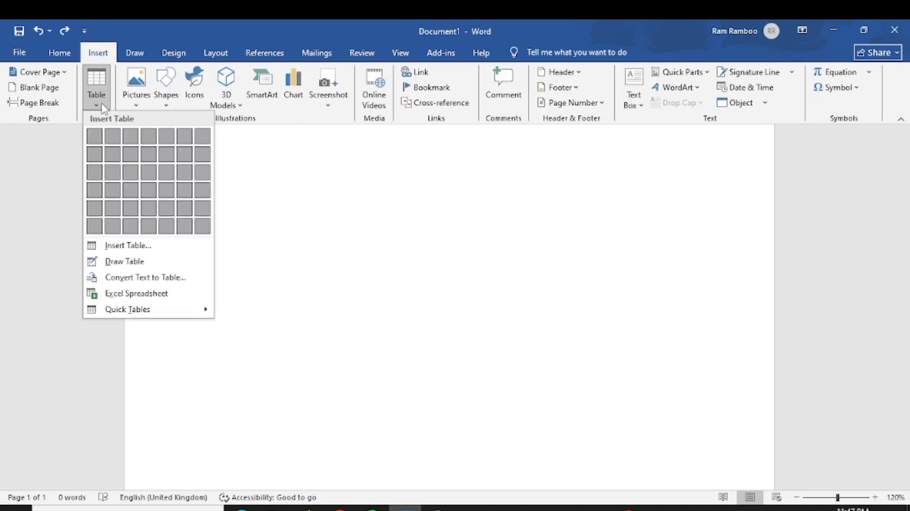
left_click(143, 247)
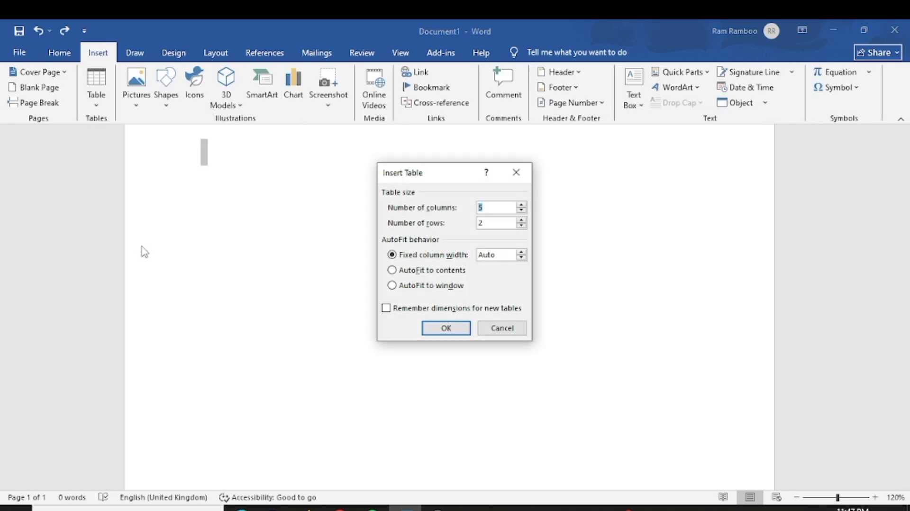
left_click(489, 205)
key("BackSpace")
type("20")
left_click(450, 328)
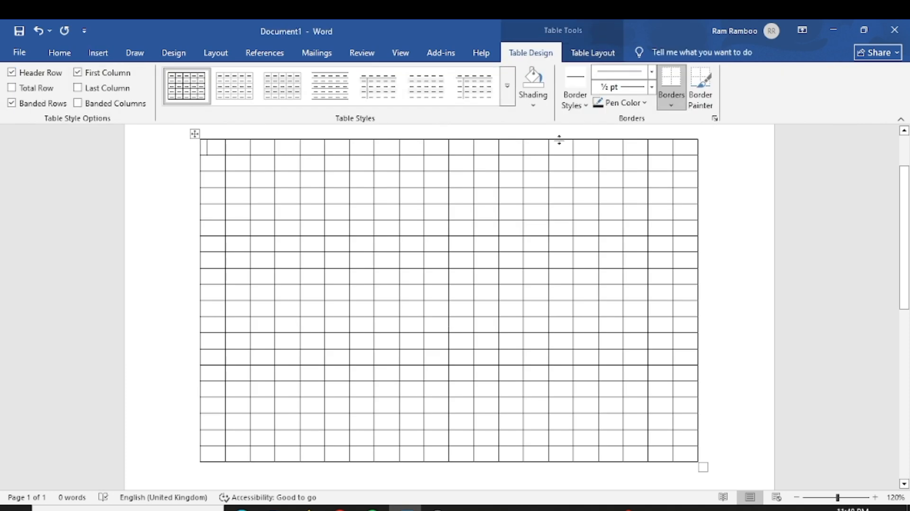
left_click(106, 59)
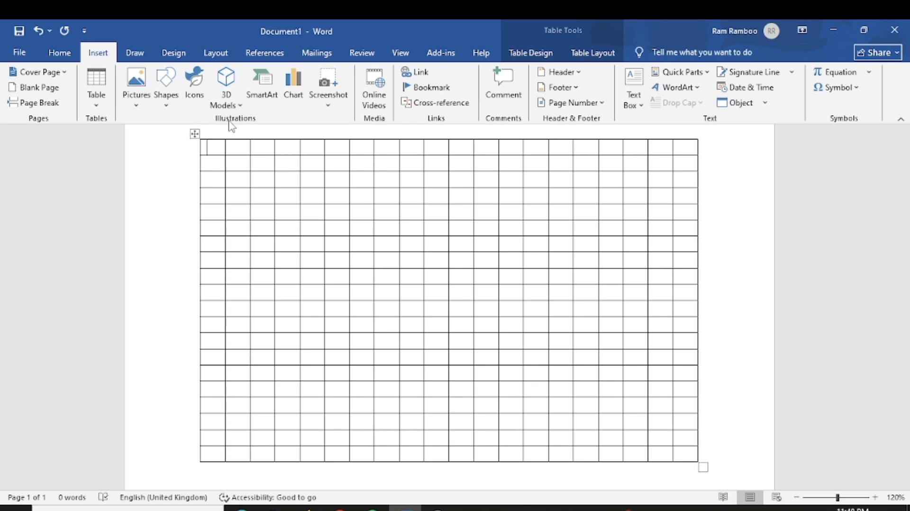
key("ctrl+z")
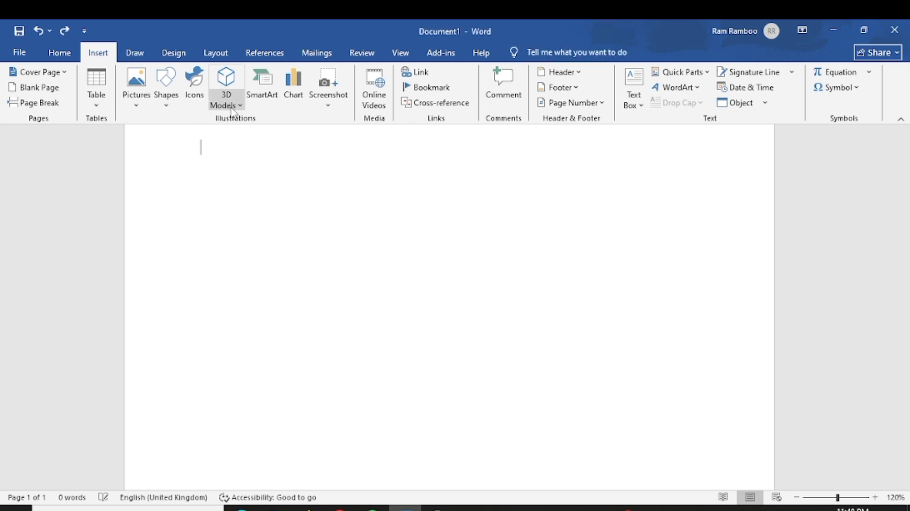
left_click(132, 84)
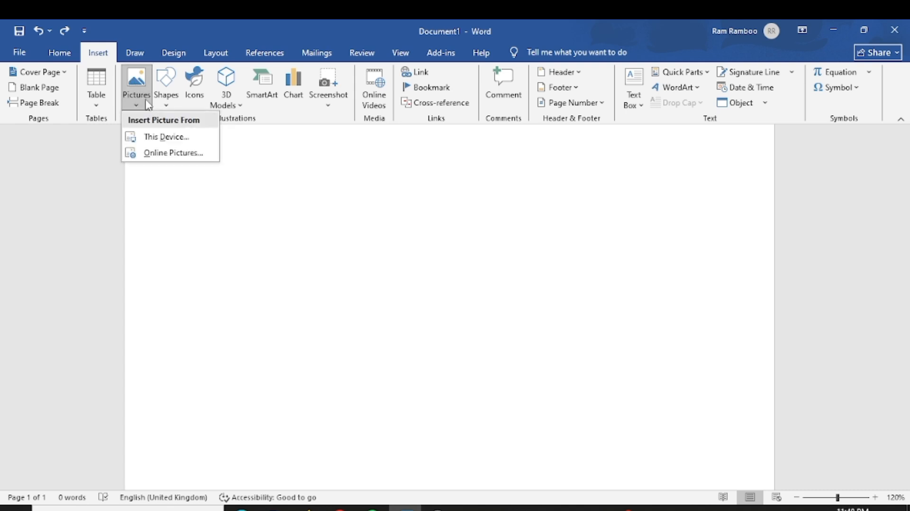
left_click(185, 157)
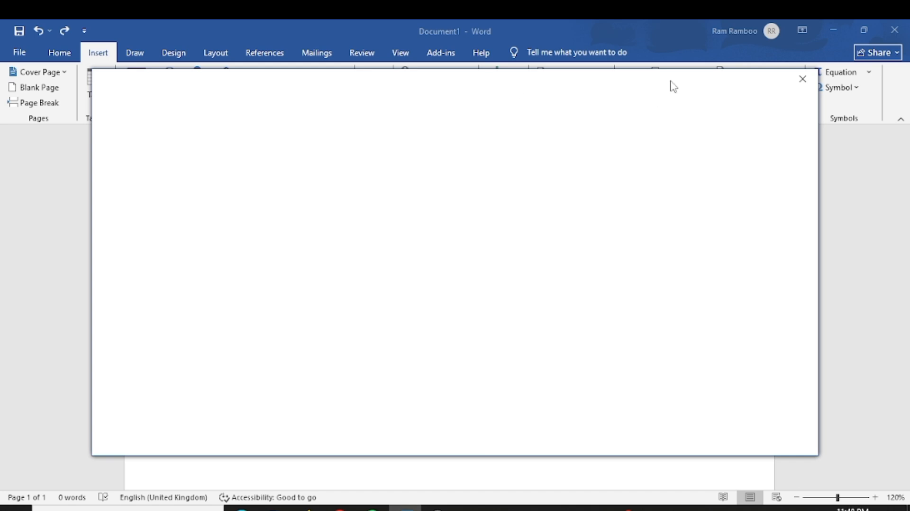
left_click(812, 89)
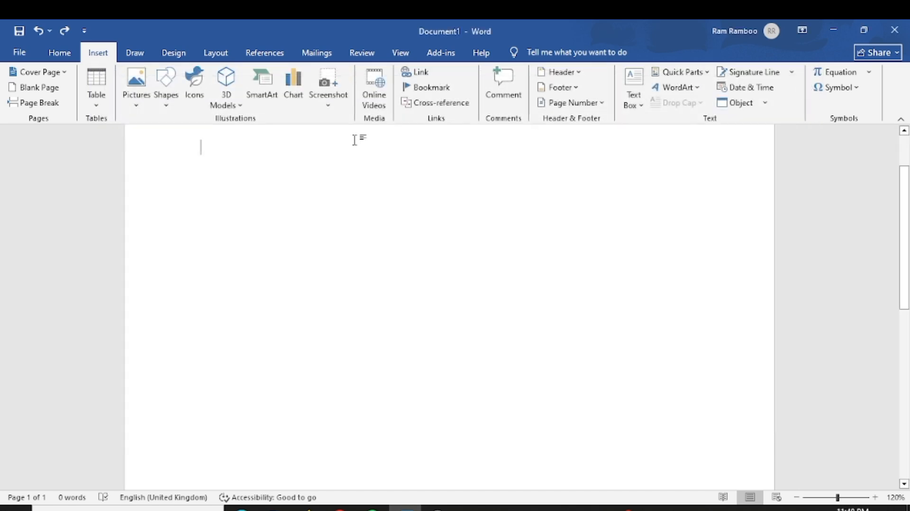
Draw a heart shape about 4.24 inches wide and 2.4 inches high on the page, shrink it from its lower-right corner, and deselect it
left_click(166, 95)
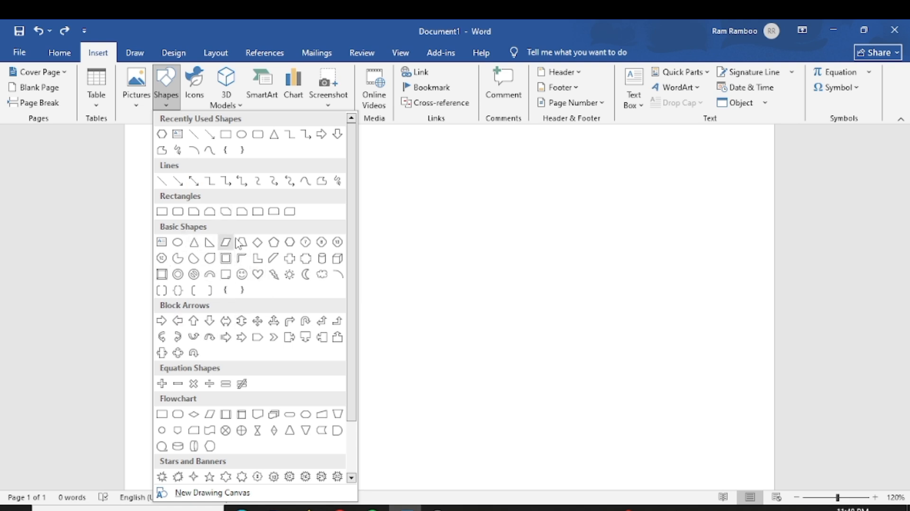
left_click(260, 277)
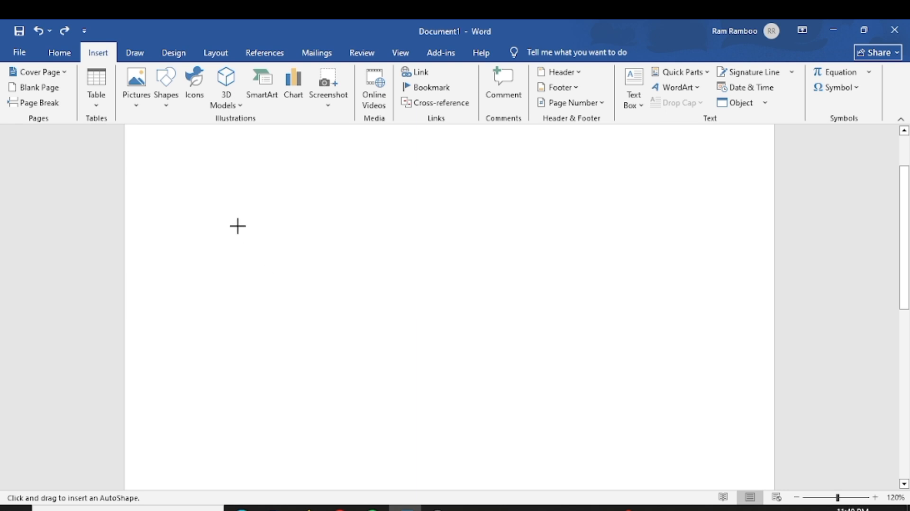
mouse_move(230, 217)
left_mouse_down()
mouse_move(426, 316)
mouse_move(493, 392)
mouse_move(555, 403)
left_mouse_up()
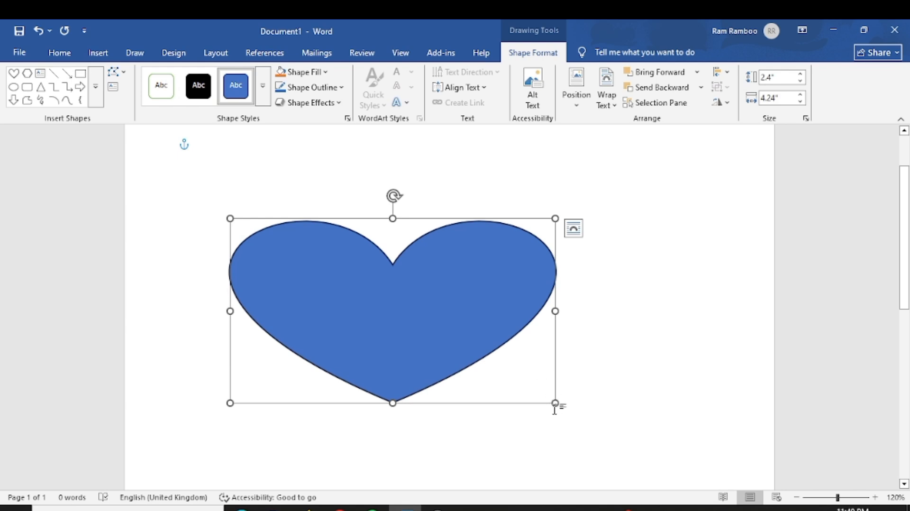
left_click_drag(556, 404, 441, 379)
left_click(539, 359)
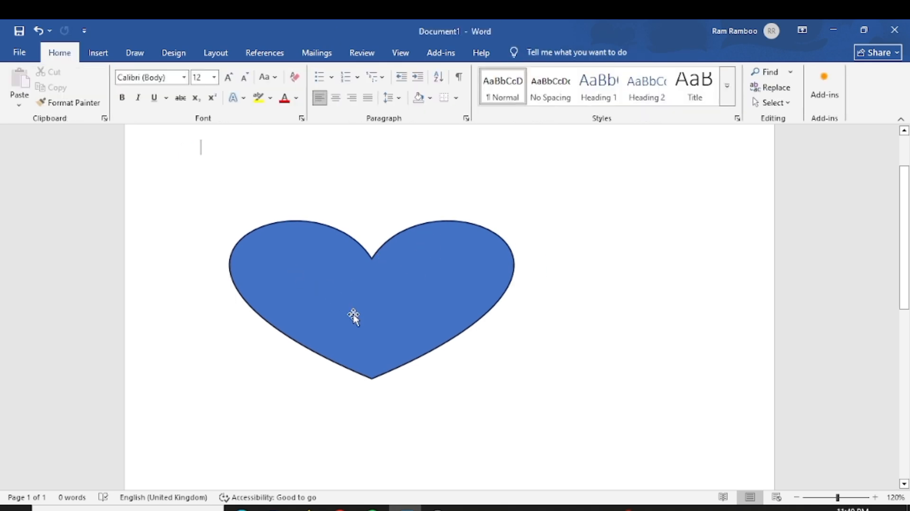
Delete the heart shape from the page
left_click(291, 228)
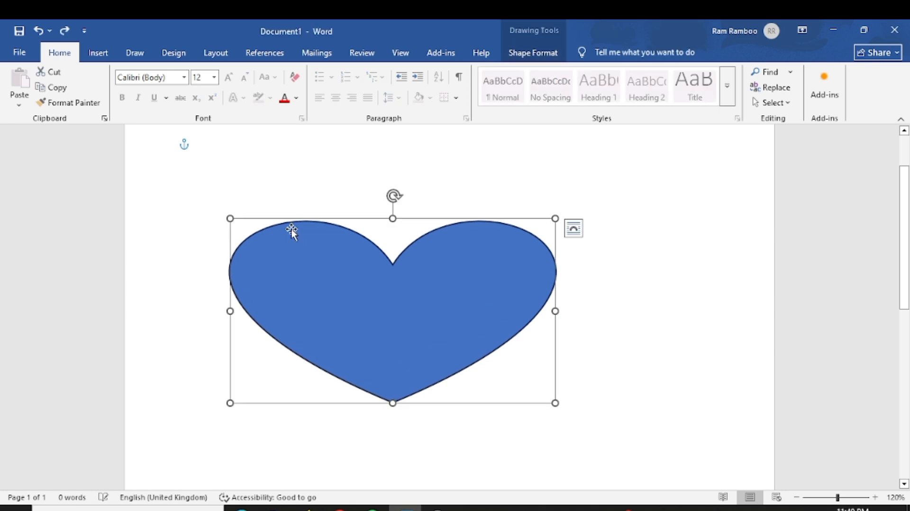
key("Delete")
Insert the Analytics icon showing rising bars with an upward arrow above them
left_click(99, 53)
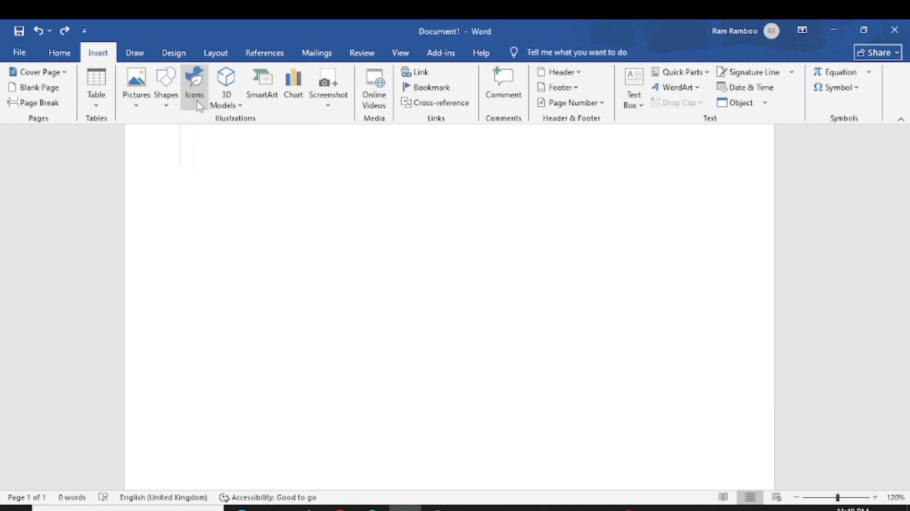
left_click(196, 100)
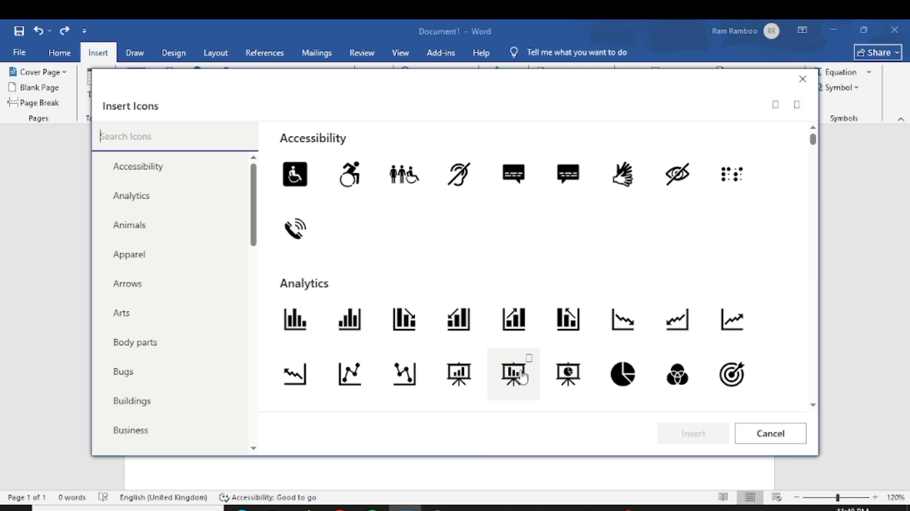
left_click(520, 337)
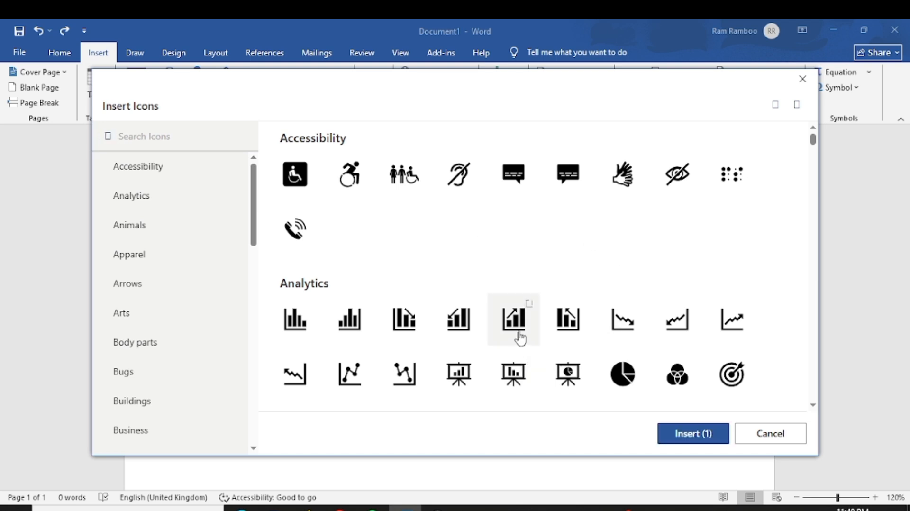
left_click(683, 432)
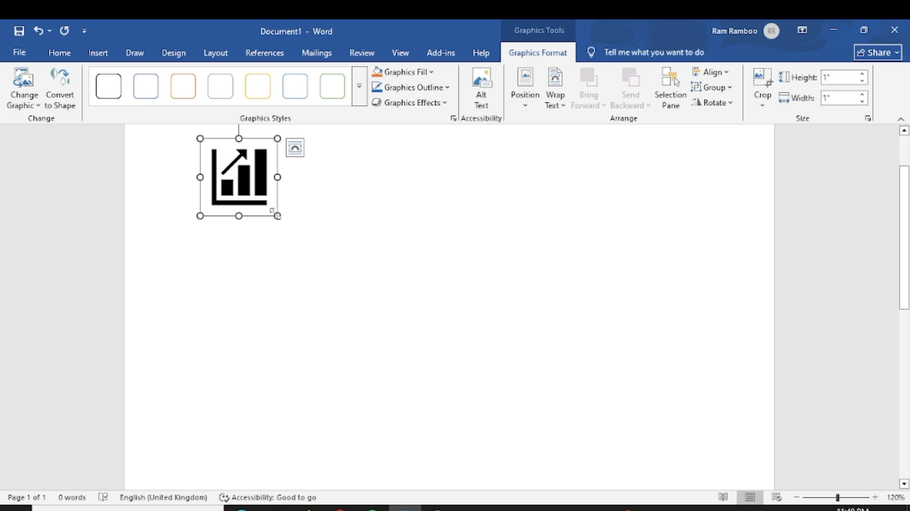
Enlarge the bar chart icon to about 2.65 inches square from its lower-right corner, and delete it from the page
left_click_drag(278, 216, 380, 343)
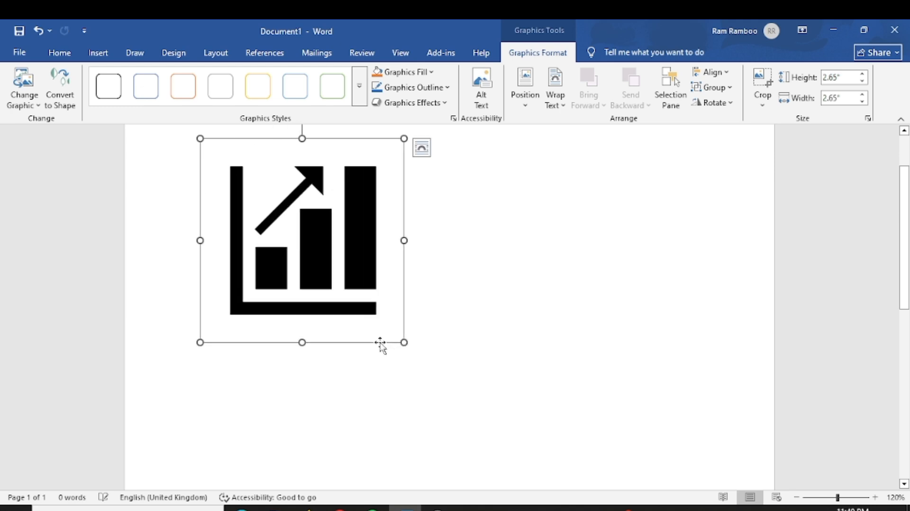
left_click(435, 313)
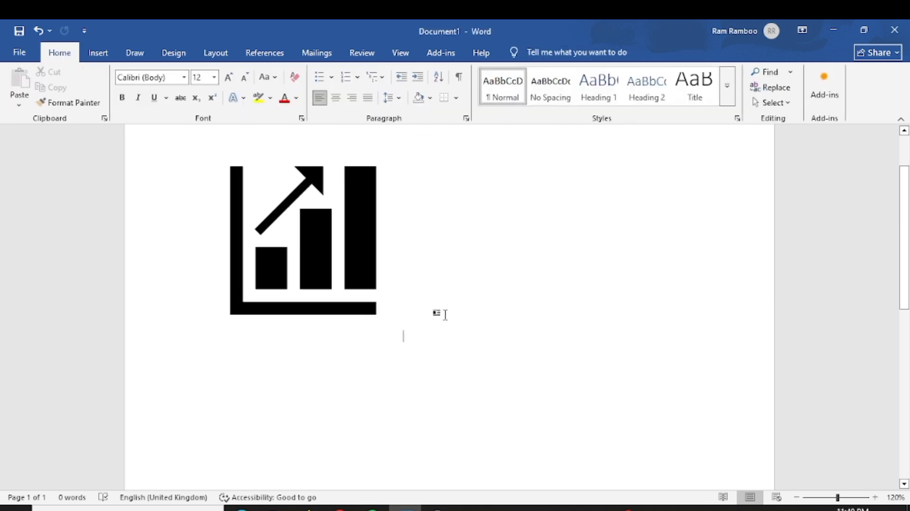
left_click(107, 56)
left_click(345, 280)
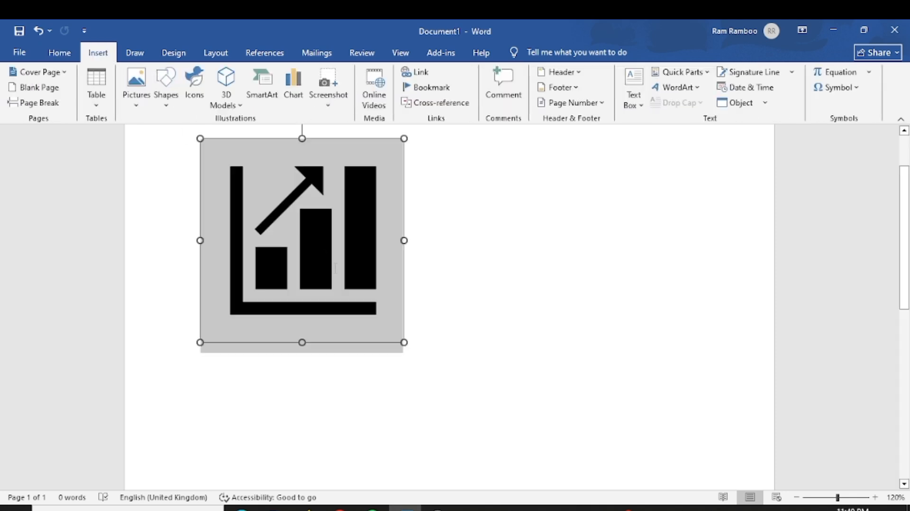
key("Delete")
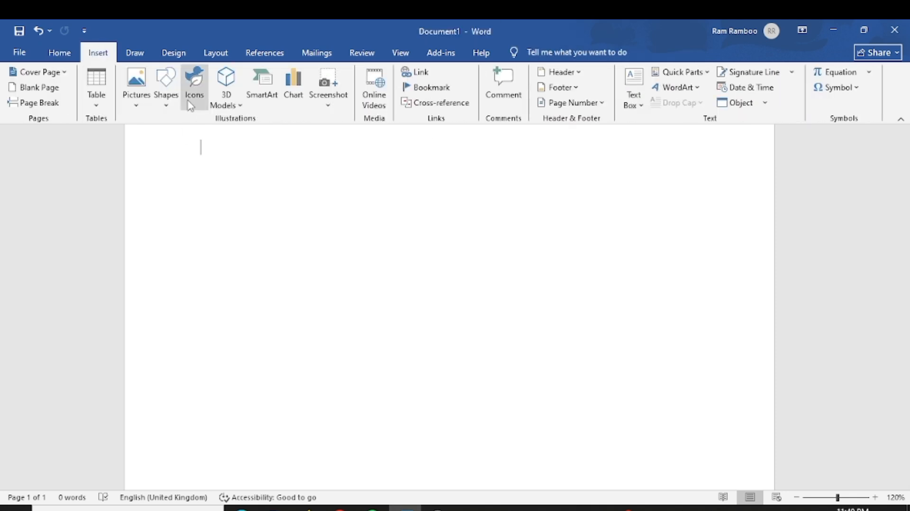
View the categories of stock 3D models and close the collection without inserting a model
left_click(238, 105)
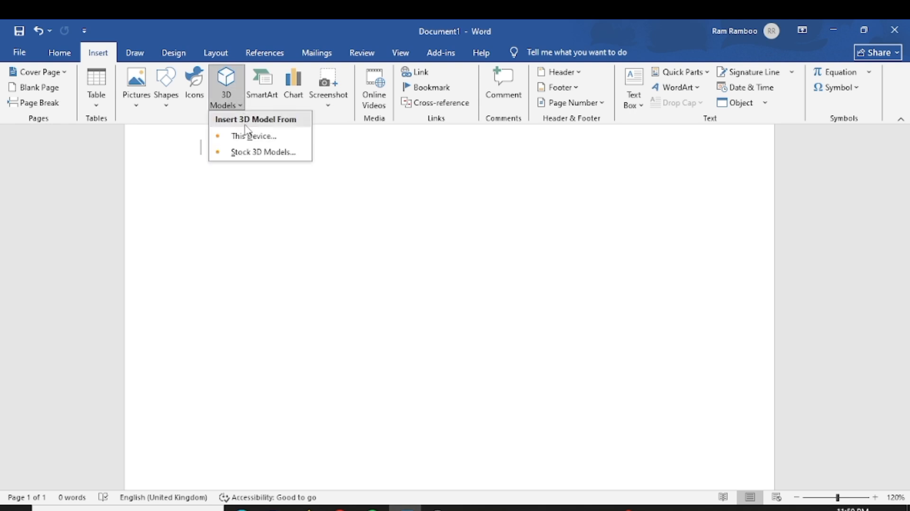
left_click(262, 152)
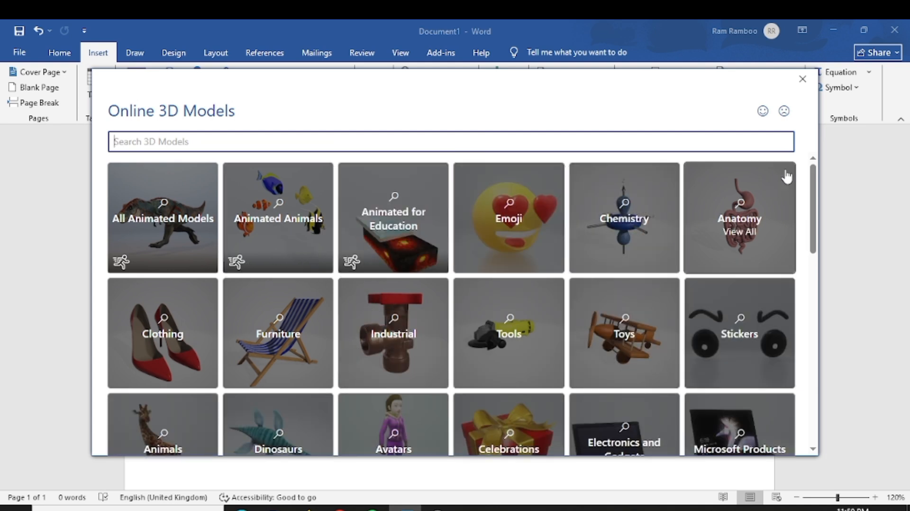
left_click(808, 85)
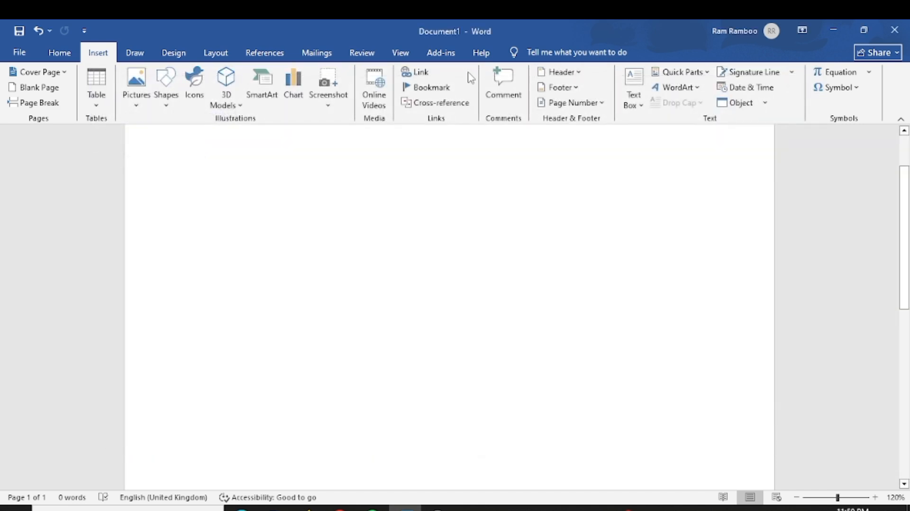
Insert a Vertical Chevron List SmartArt graphic, chosen from all layouts after viewing the List category
left_click(252, 92)
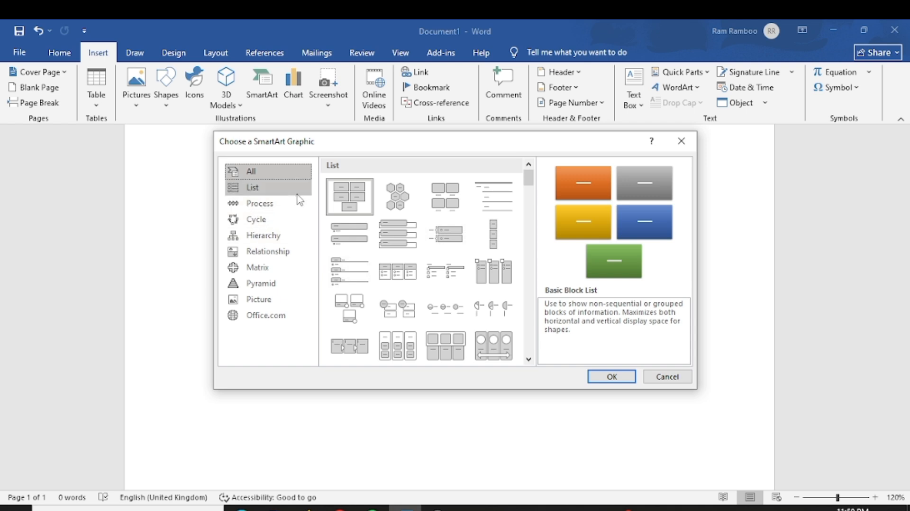
left_click(265, 193)
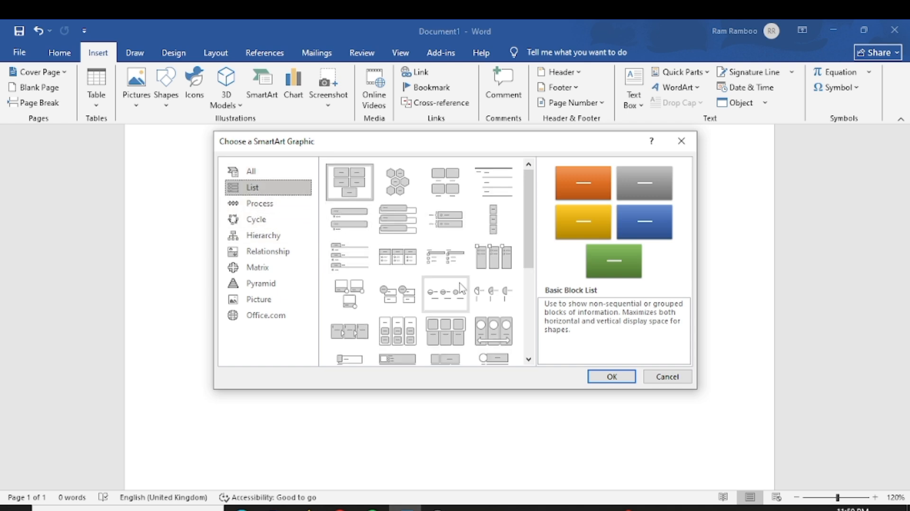
left_click(274, 175)
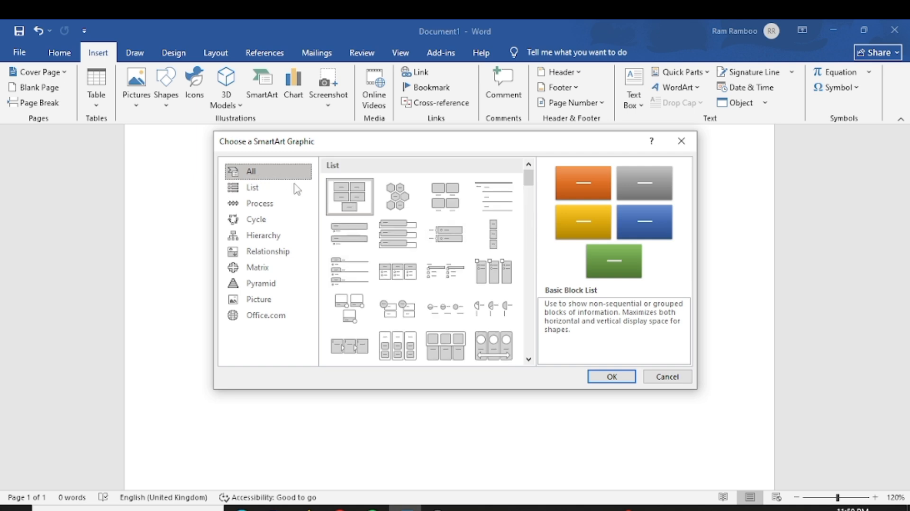
left_click_drag(529, 188, 530, 233)
left_click(400, 203)
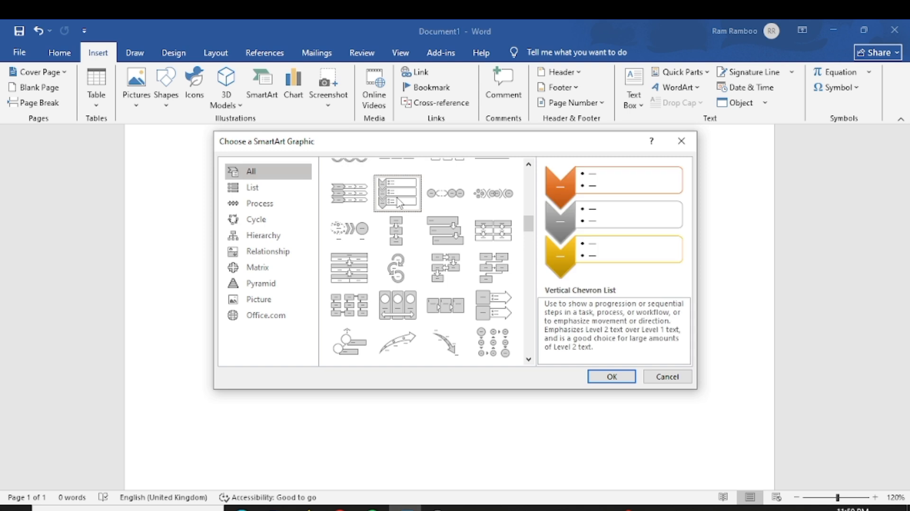
left_click(598, 378)
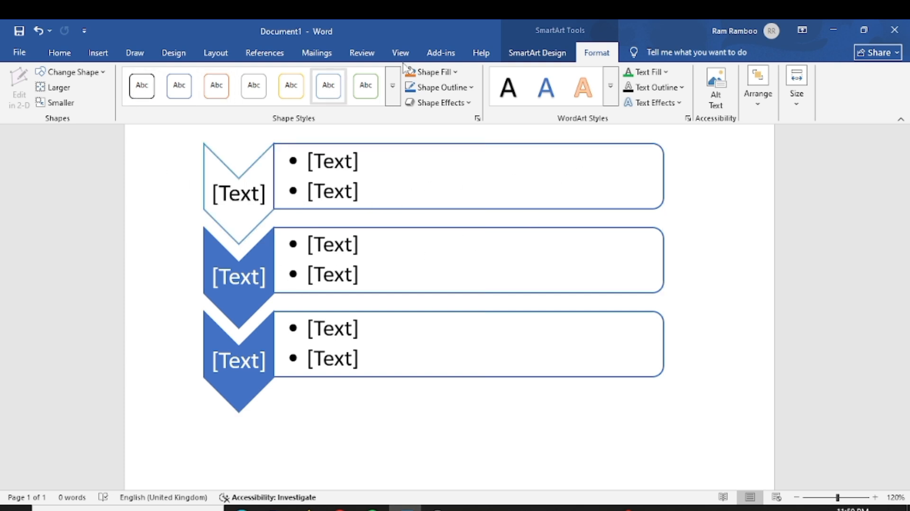
Add two shapes to the SmartArt graphic directly after its first chevron
left_click(521, 56)
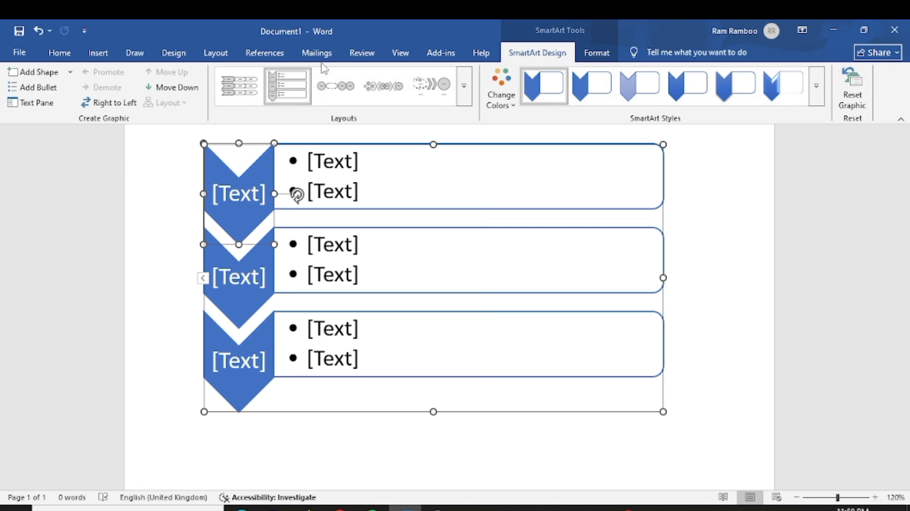
left_click(47, 73)
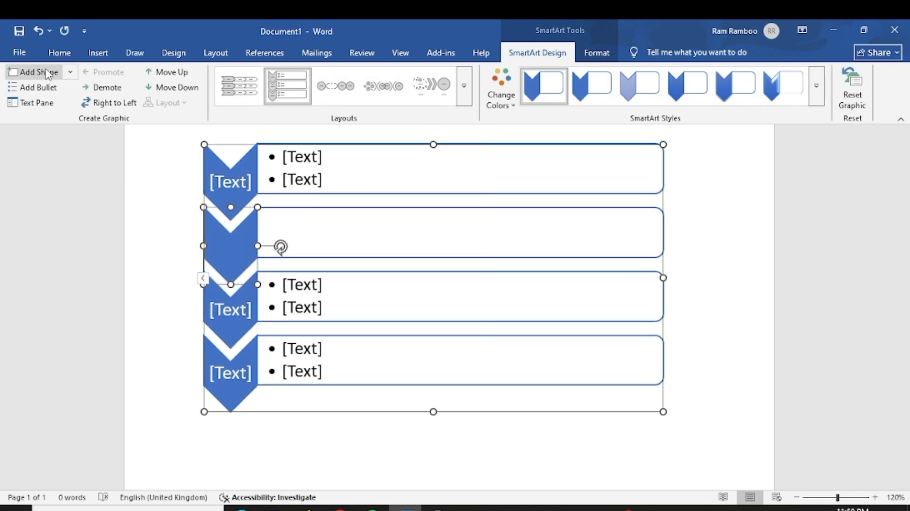
left_click(48, 74)
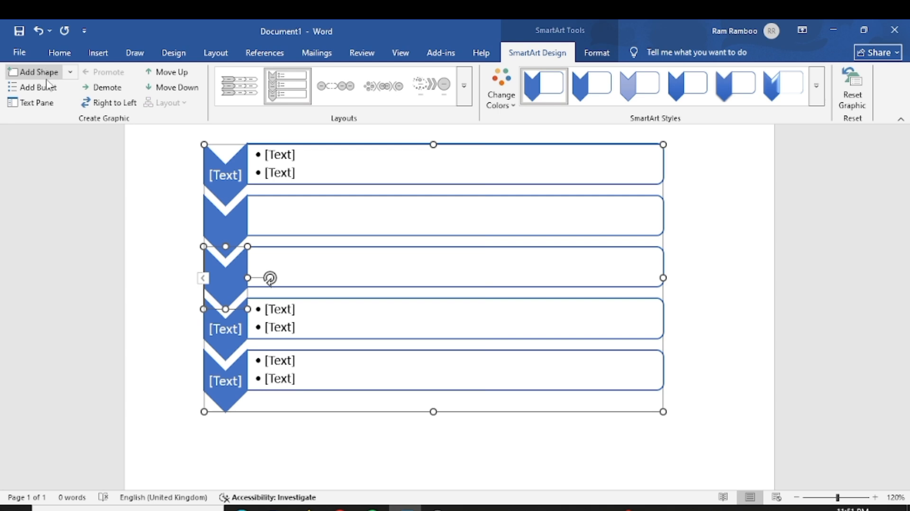
Add empty bullets under the third chevron, and view the SmartArt text pane before closing it
left_click(48, 90)
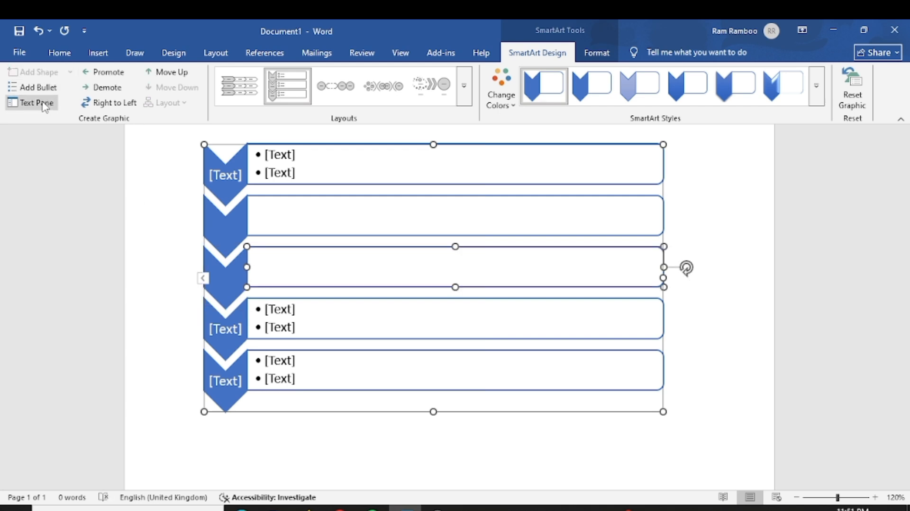
left_click(45, 104)
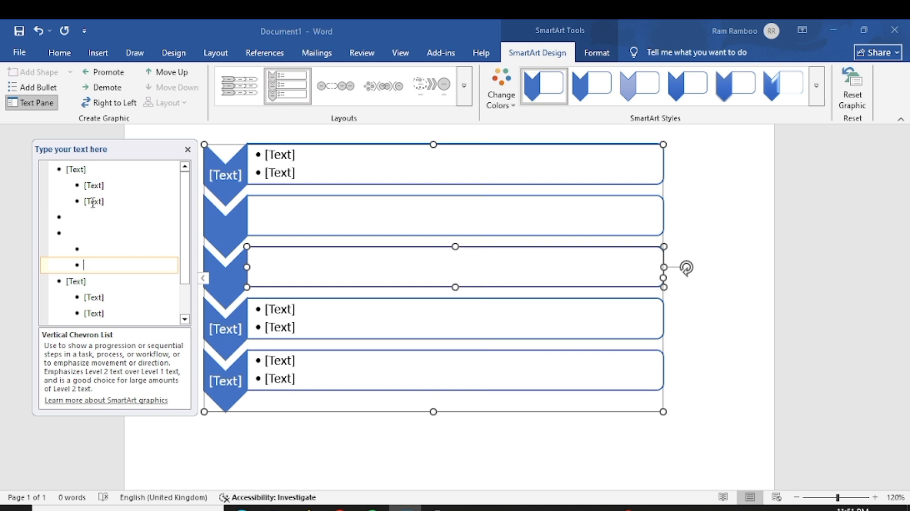
left_click(188, 150)
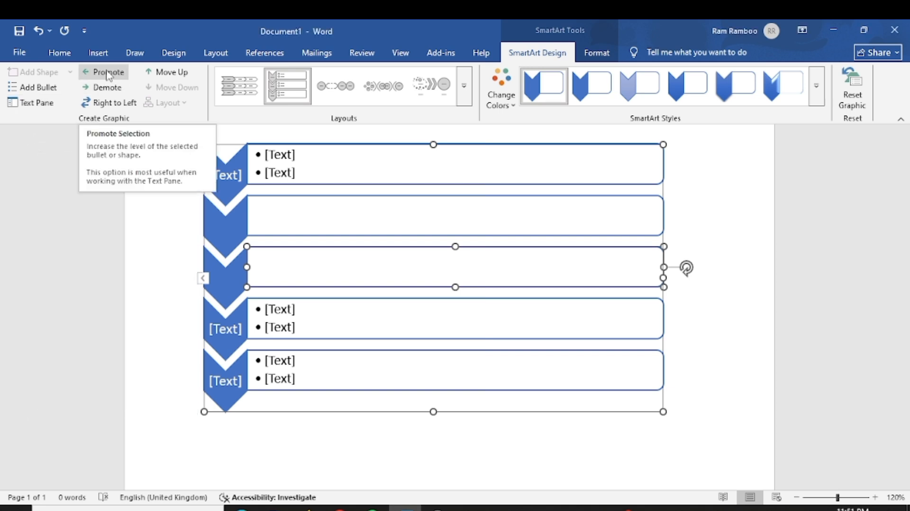
Label the first three chevrons of the SmartArt graphic 1, 2 and 3
left_click(229, 174)
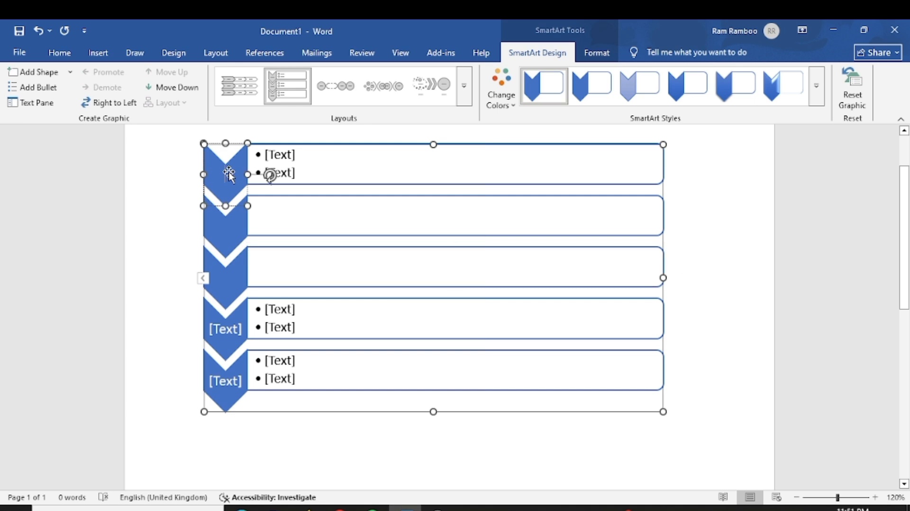
type("1")
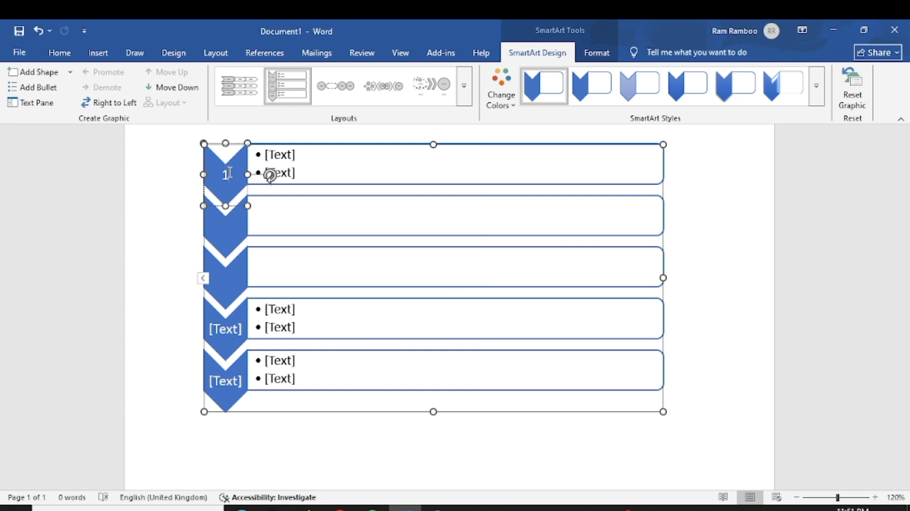
left_click(224, 229)
type("2")
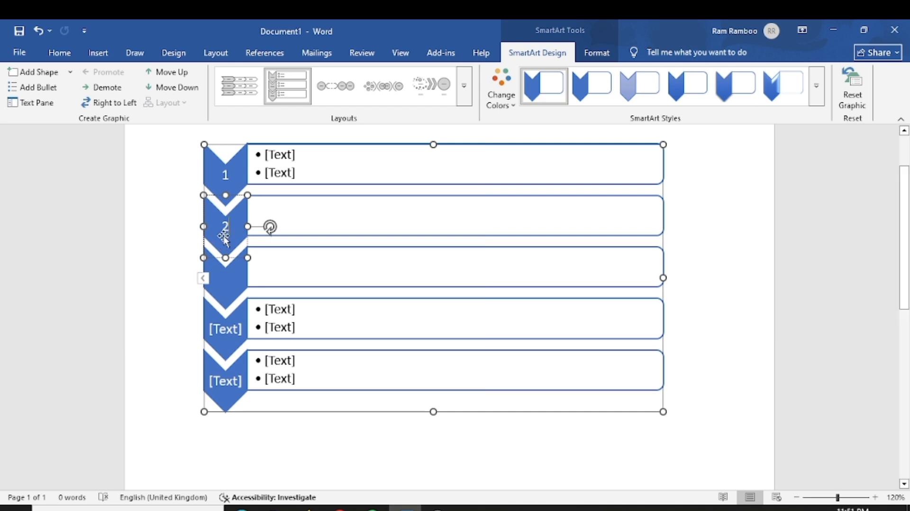
left_click(224, 279)
type("3")
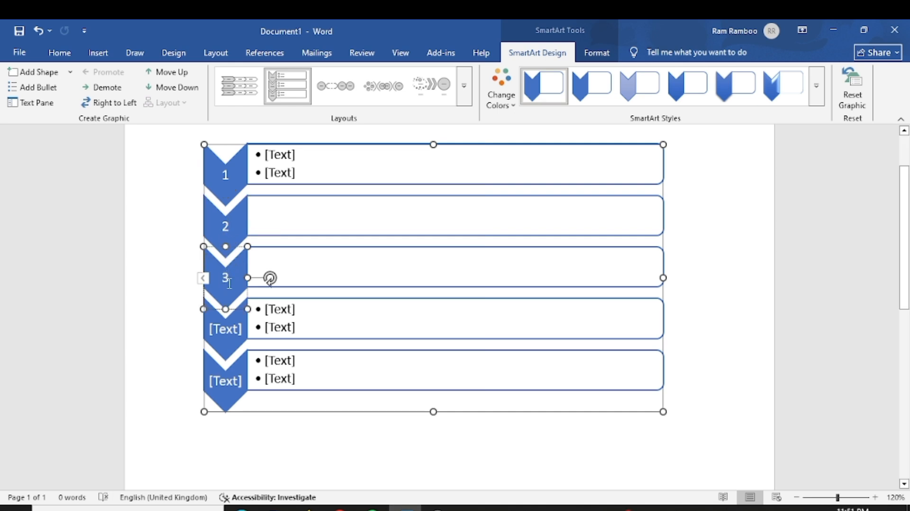
Demote chevron 3 and promote it back, and switch the graphic's direction to right-to-left and back
left_click(104, 92)
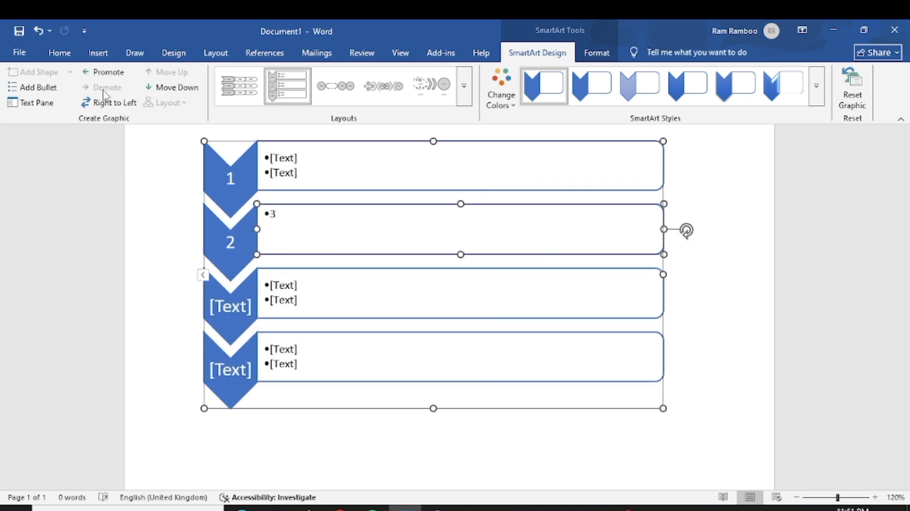
left_click(118, 72)
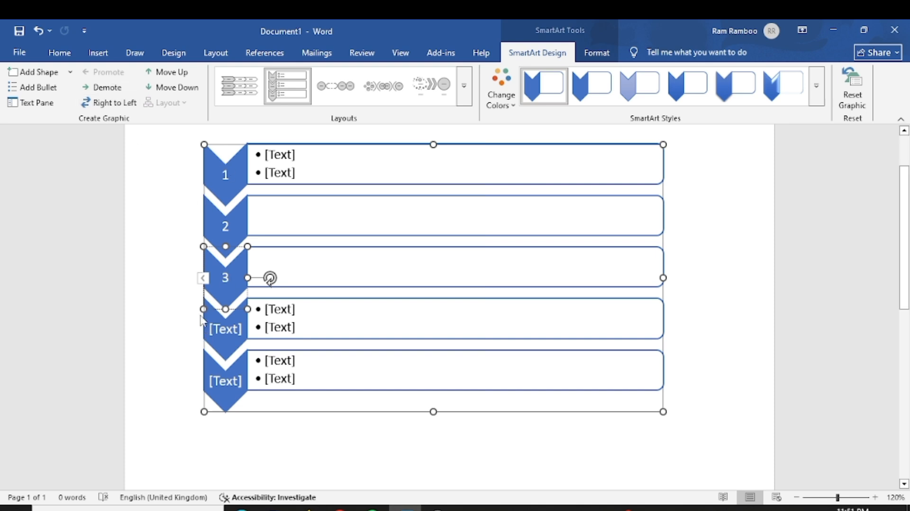
left_click(120, 103)
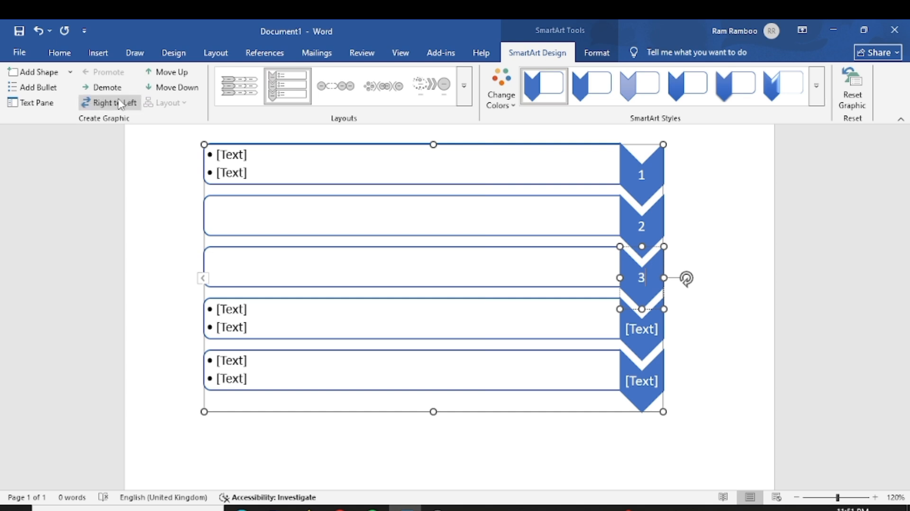
left_click(120, 104)
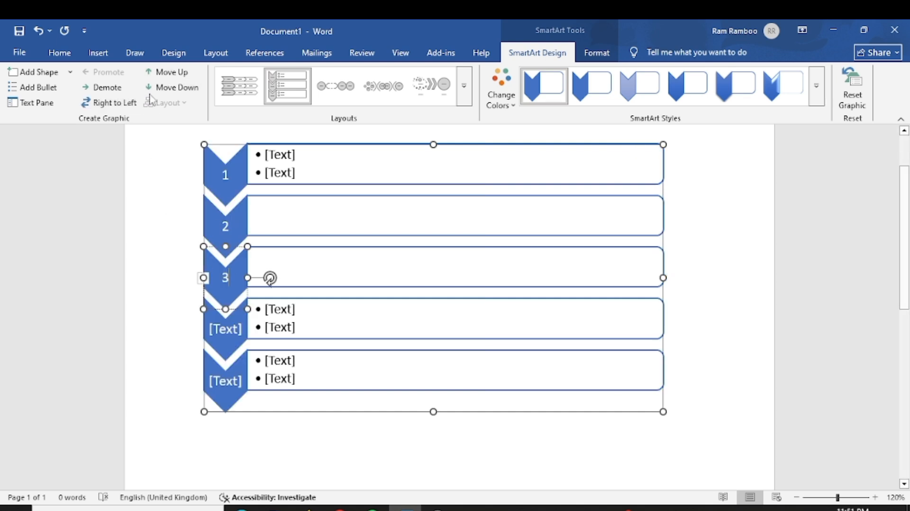
Move chevron 3 up two places to the start of the list, and move it down three places to fourth position
left_click(160, 77)
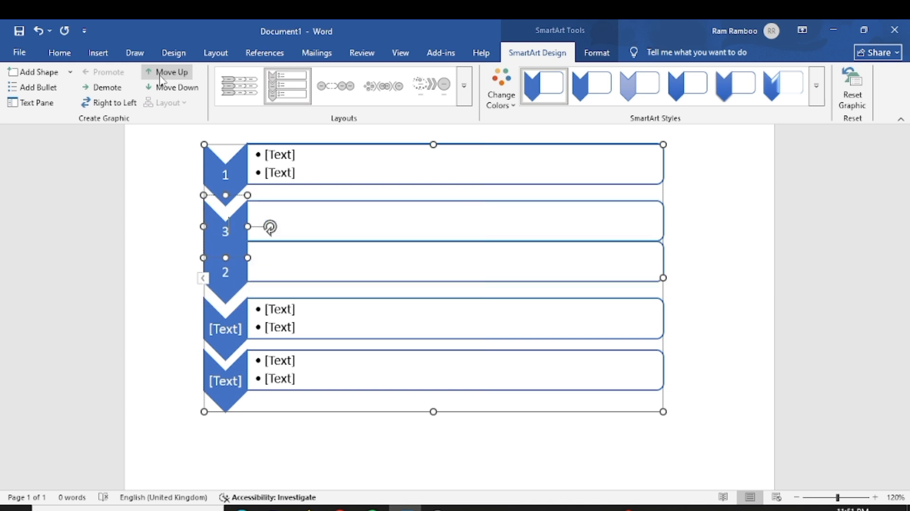
left_click(160, 77)
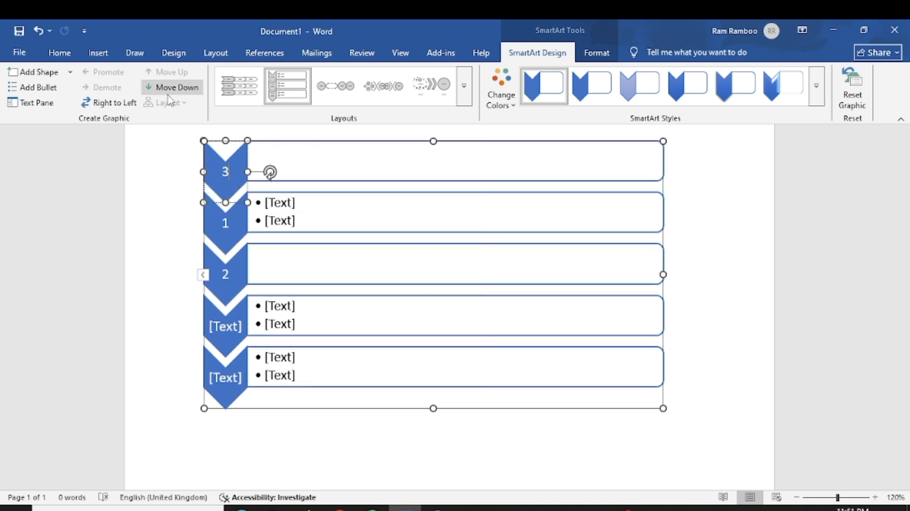
left_click(168, 93)
left_click(168, 93)
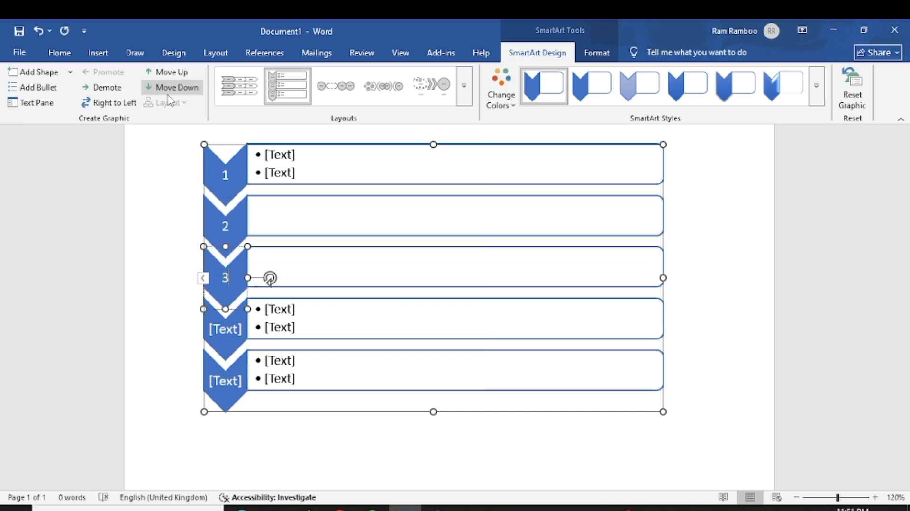
left_click(169, 99)
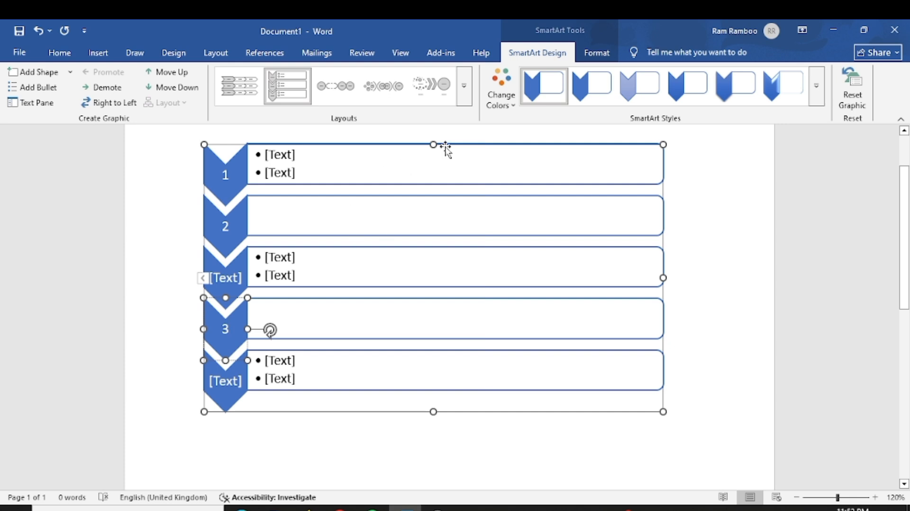
Look through the SmartArt layouts, and give the chevron graphic the gold-to-blue Colorful variation with the glossy sixth style
left_click(464, 86)
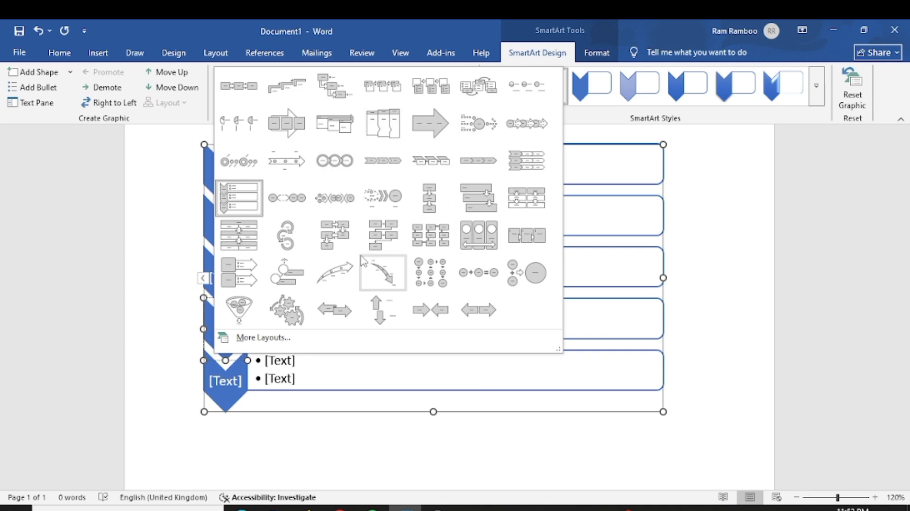
left_click(762, 213)
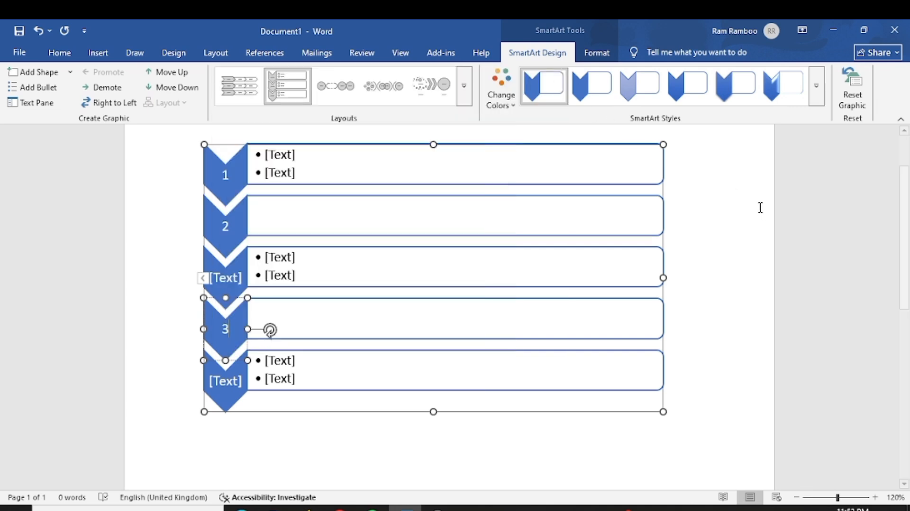
left_click(503, 93)
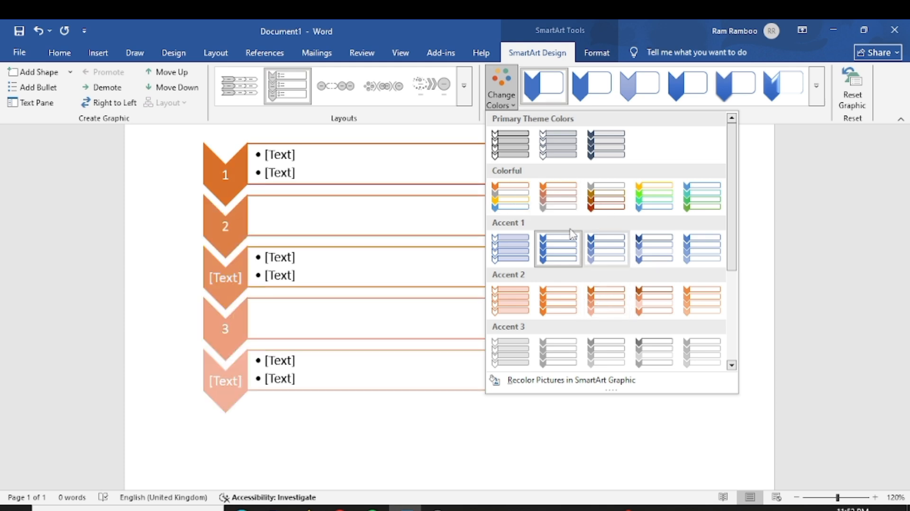
left_click(641, 206)
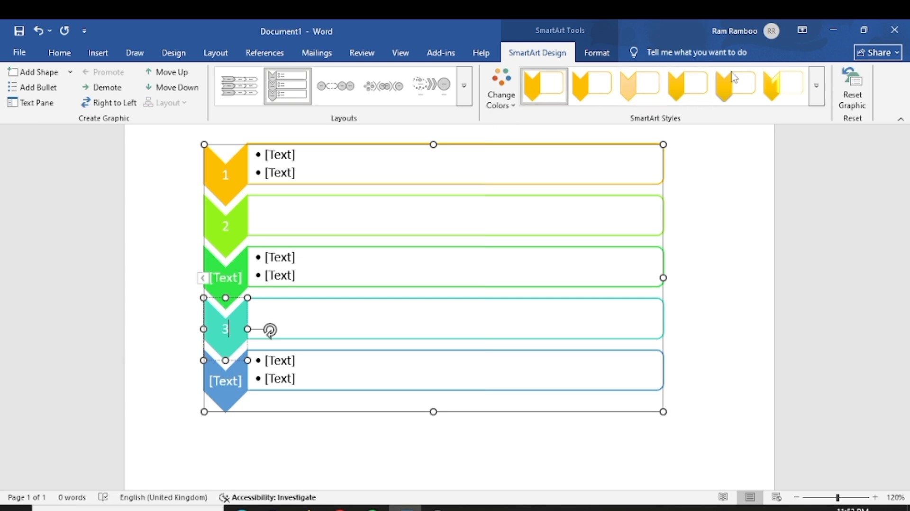
left_click(772, 89)
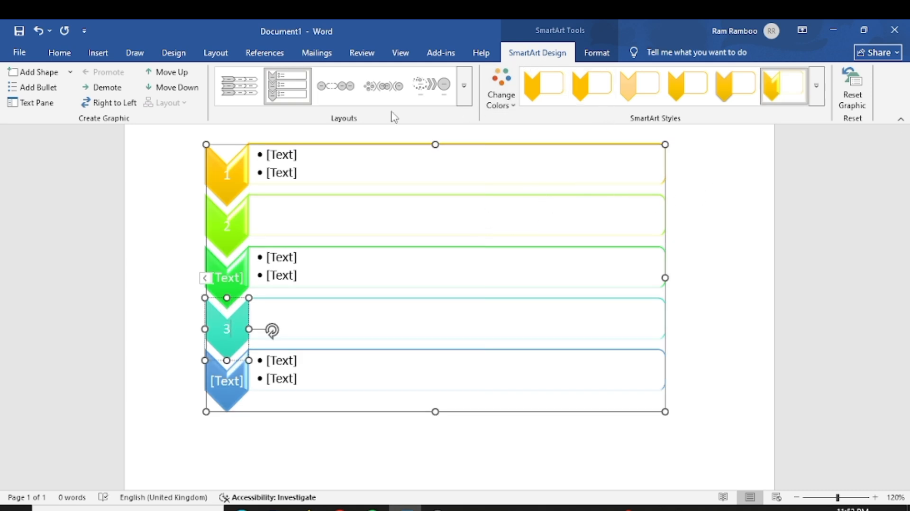
Delete the entire SmartArt graphic from the page
left_click(99, 56)
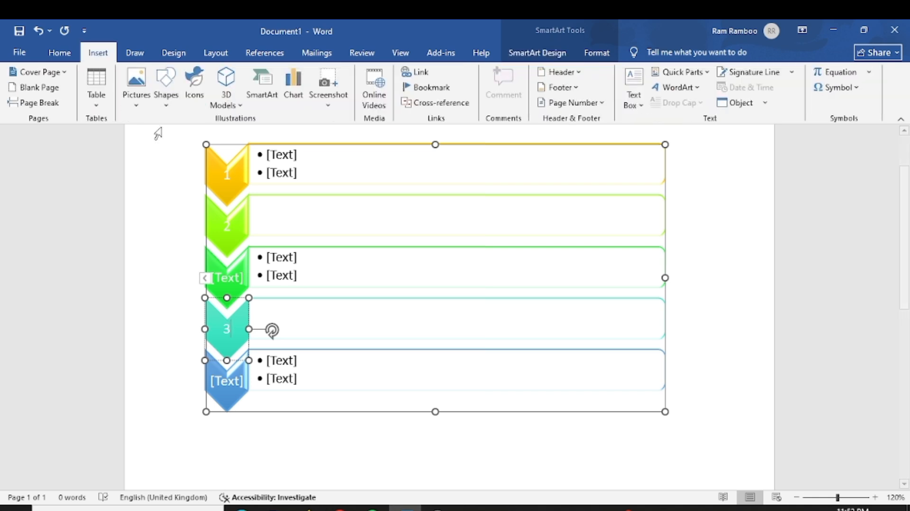
left_click(174, 146)
key("Delete")
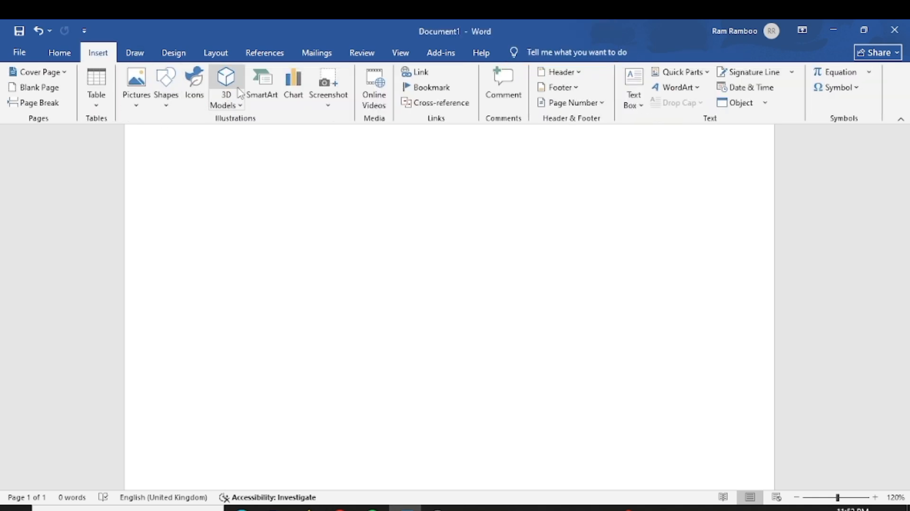
Examine the available screenshot windows and the built-in header, page number and text box options without inserting any
left_click(327, 104)
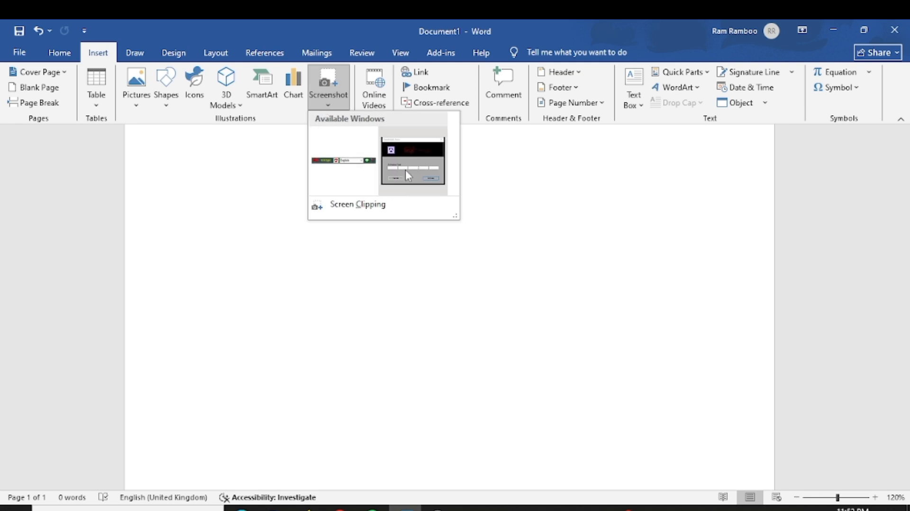
left_click(416, 234)
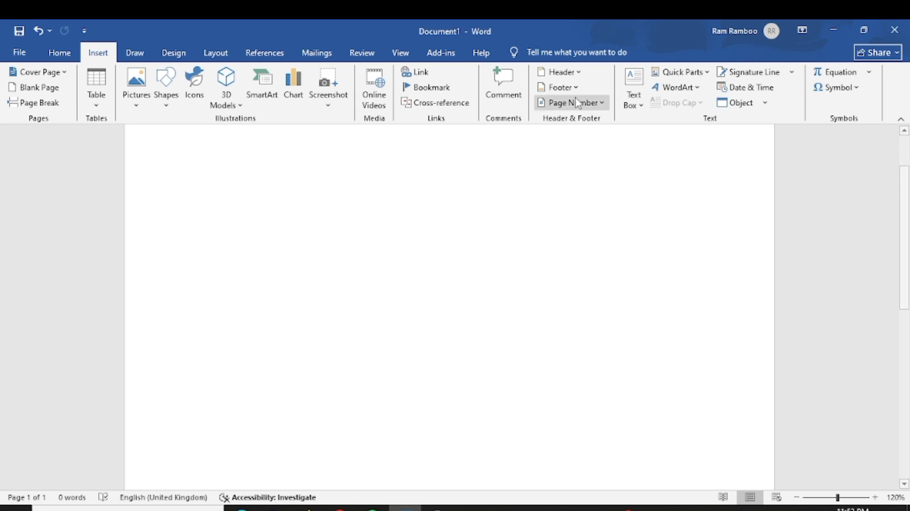
left_click(560, 71)
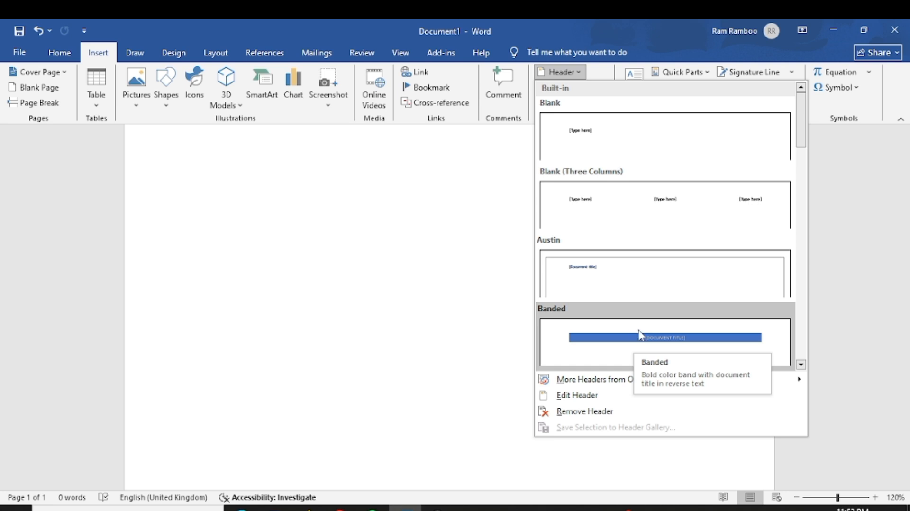
left_click(458, 284)
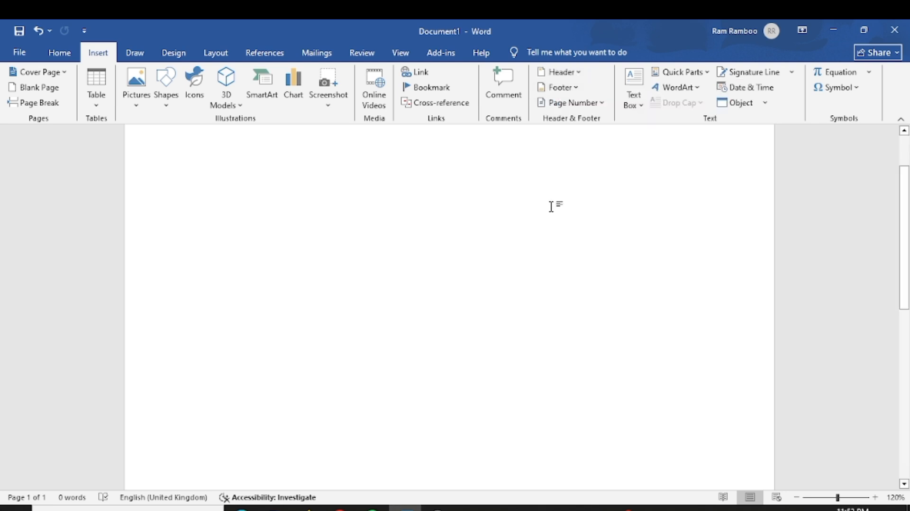
left_click(604, 104)
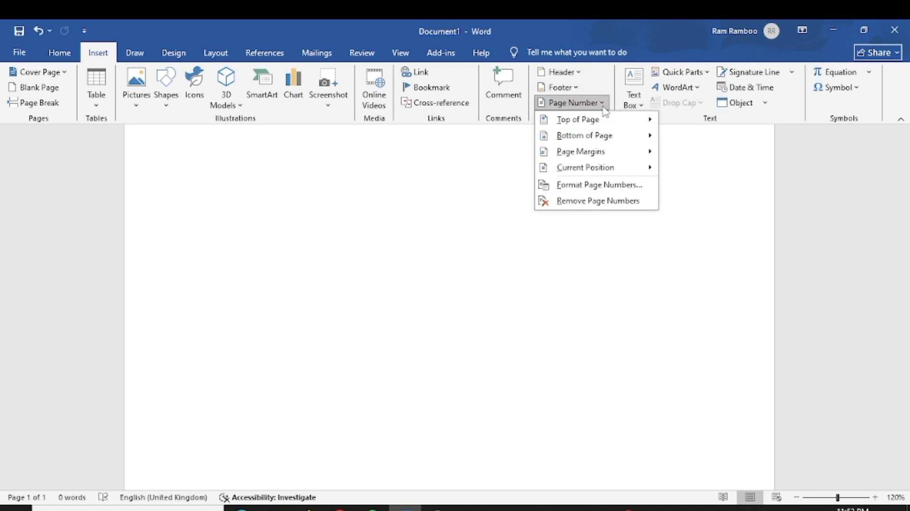
mouse_move(599, 125)
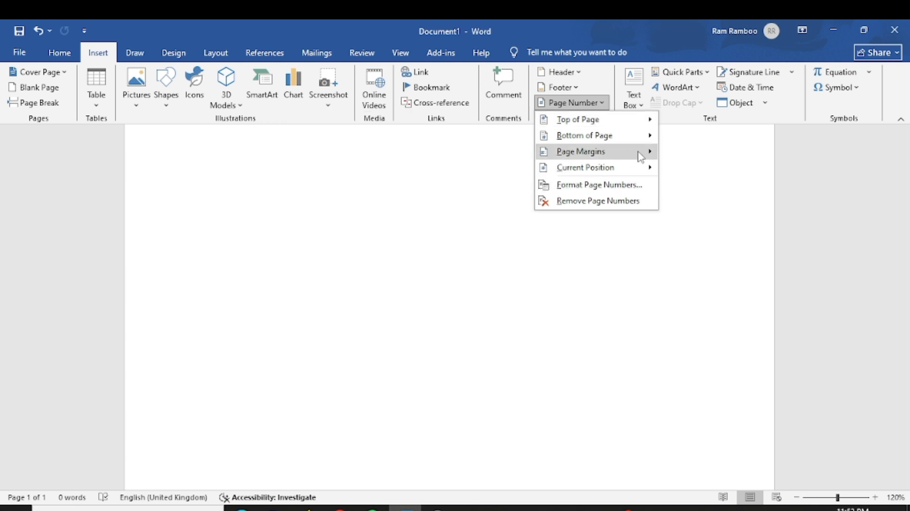
left_click(693, 160)
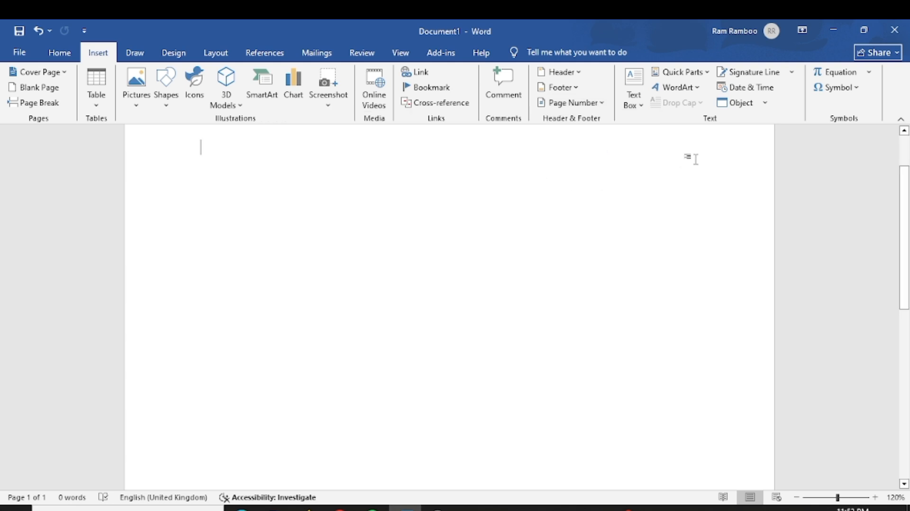
left_click(641, 105)
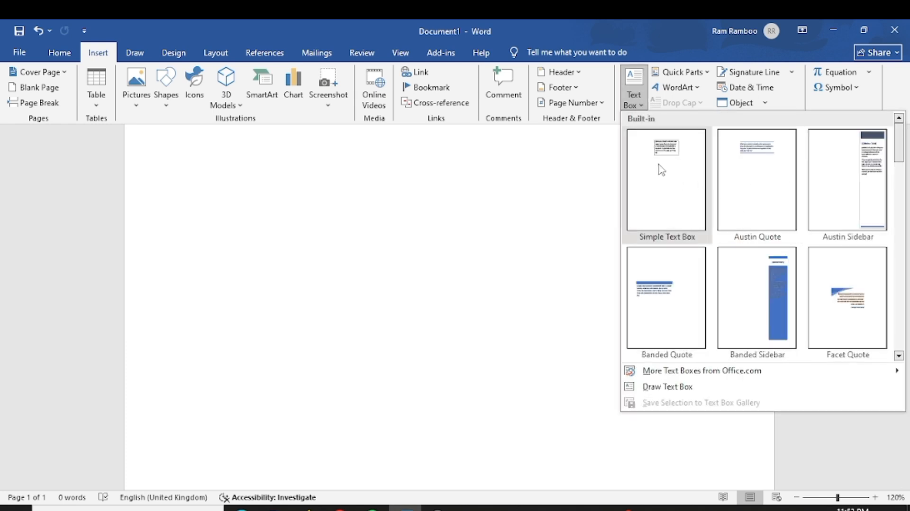
left_click(575, 174)
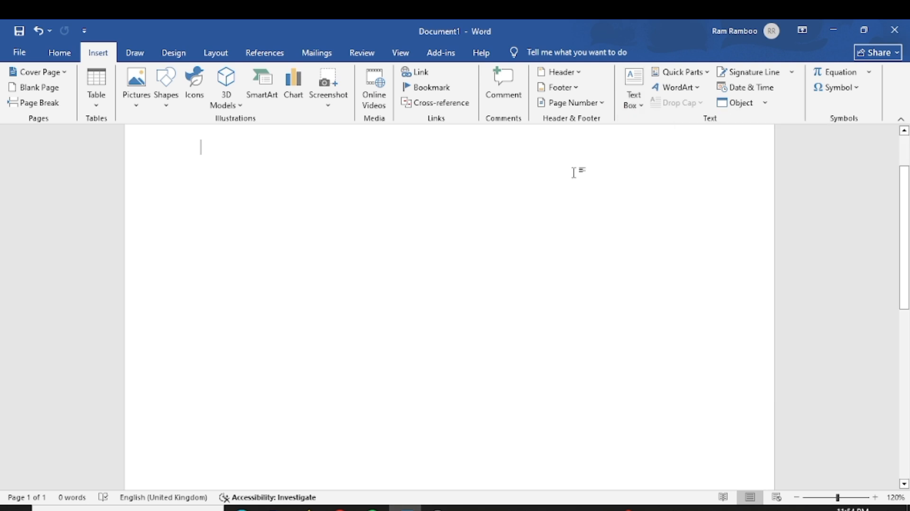
Insert a Date field in the day/month/year format with hours, minutes and seconds, and view the Date and Time formats without inserting one
left_click(699, 76)
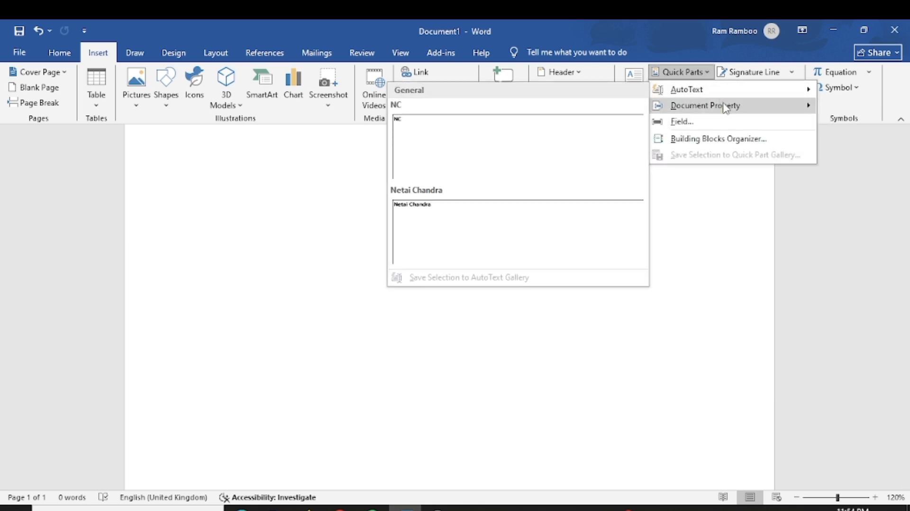
mouse_move(738, 109)
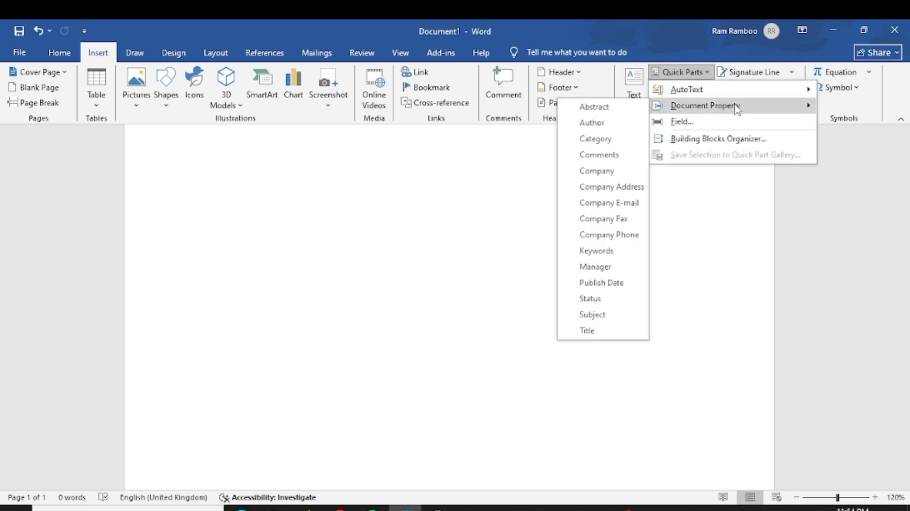
left_click(724, 124)
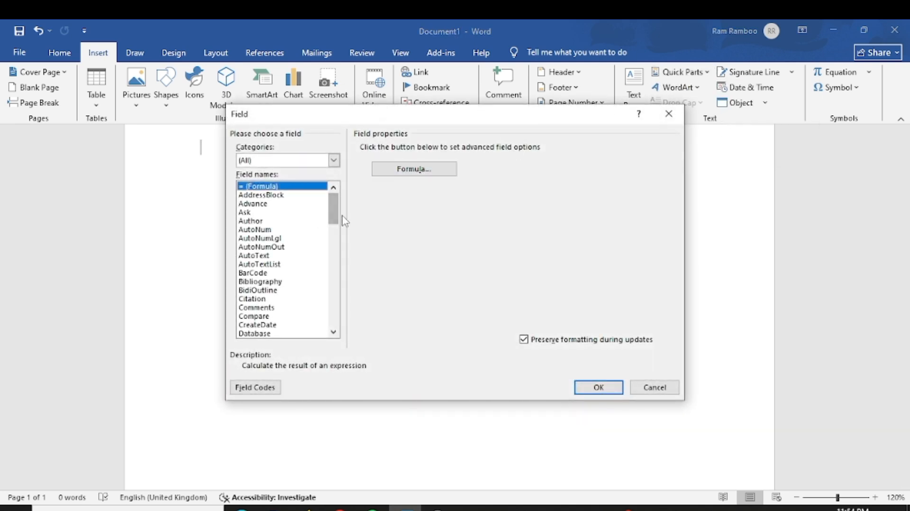
left_click_drag(335, 221, 335, 243)
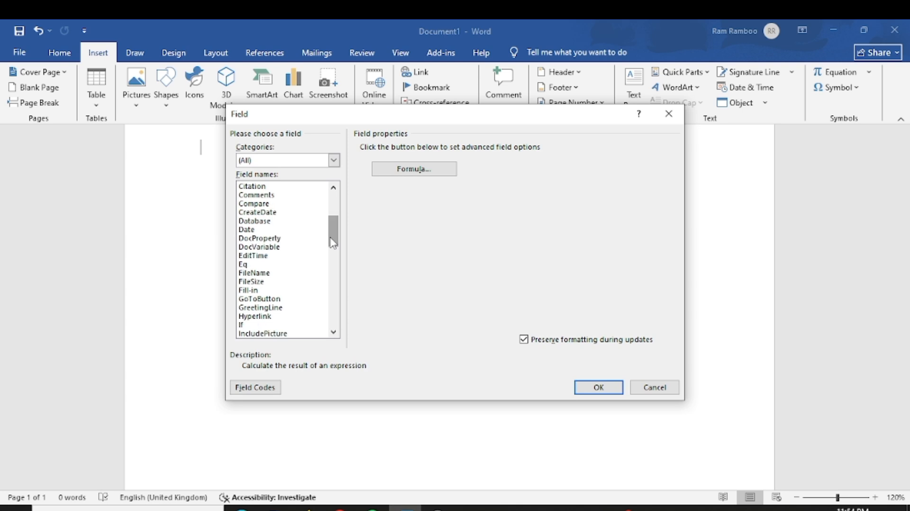
left_click(248, 230)
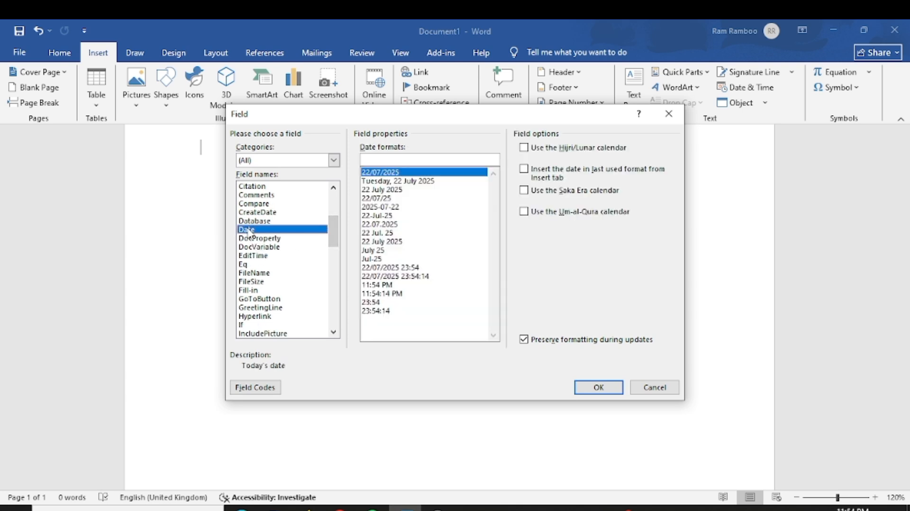
left_click(398, 276)
left_click(584, 392)
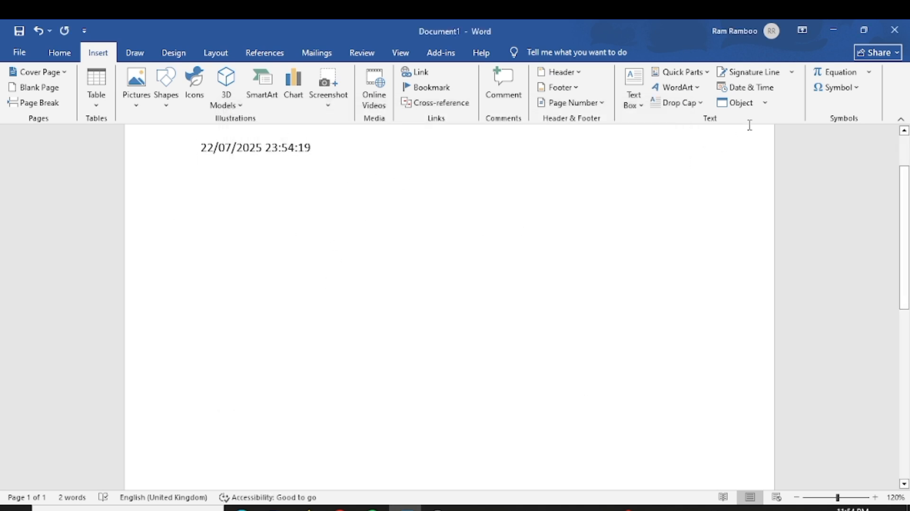
left_click(767, 89)
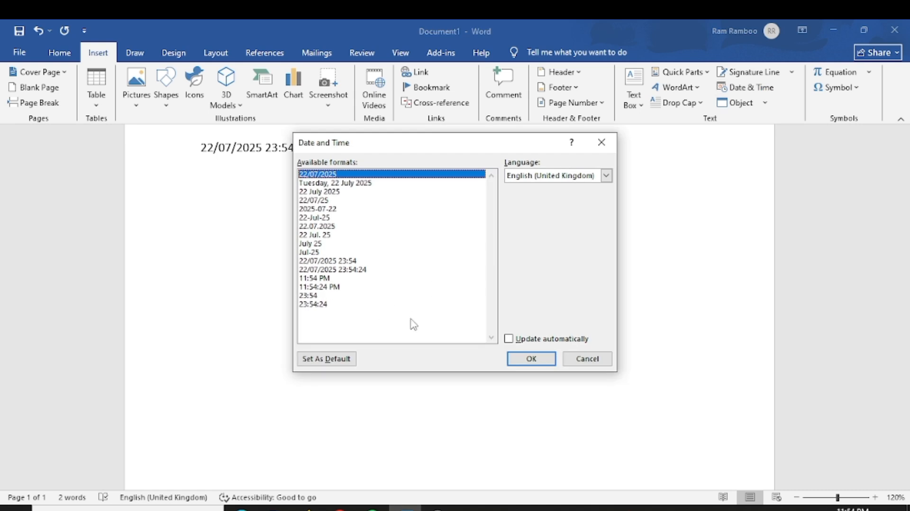
left_click(583, 360)
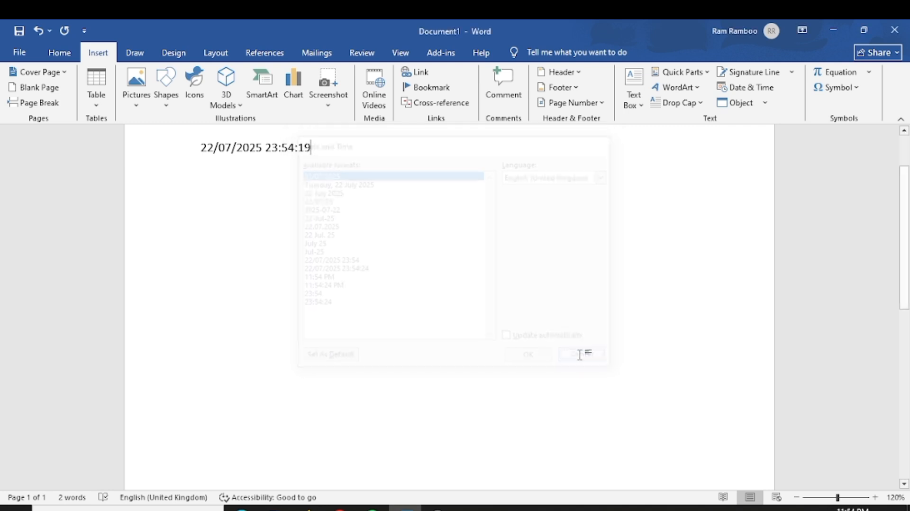
Insert a new Microsoft Graph Chart object with its default data, and return to the document
left_click(756, 107)
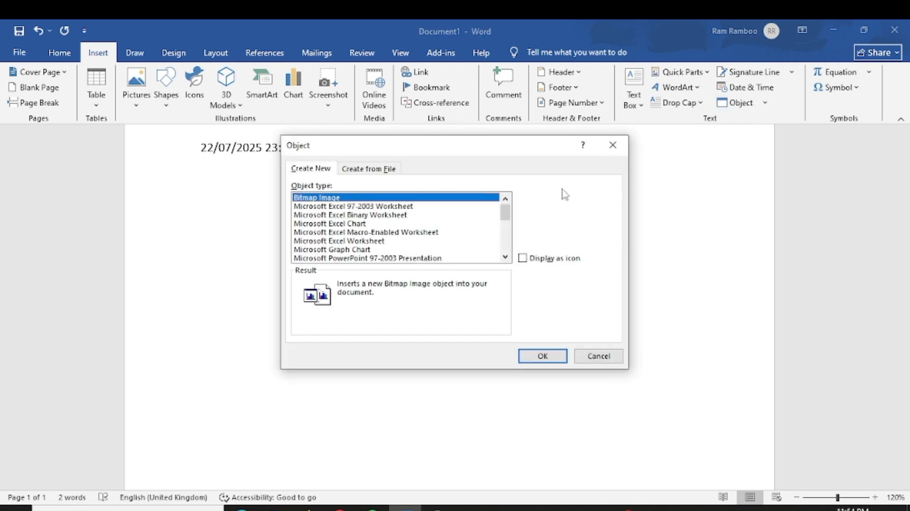
left_click(353, 250)
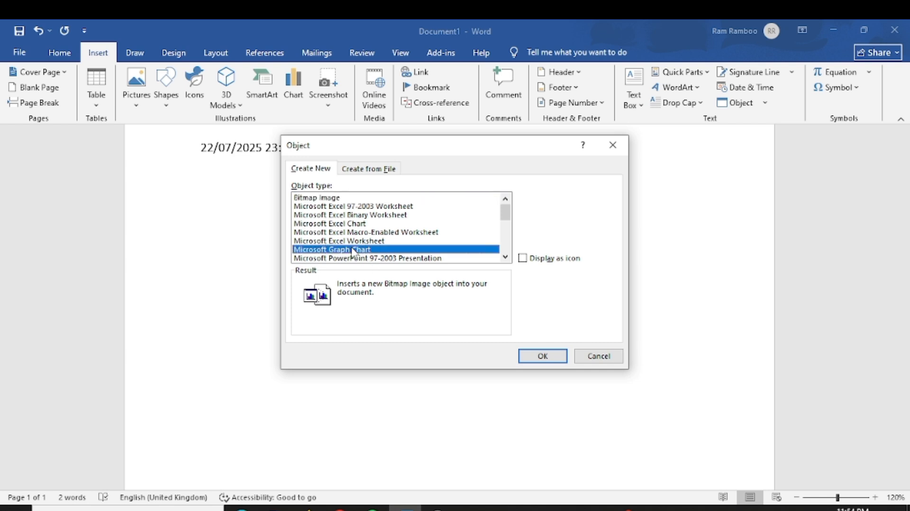
left_click(524, 357)
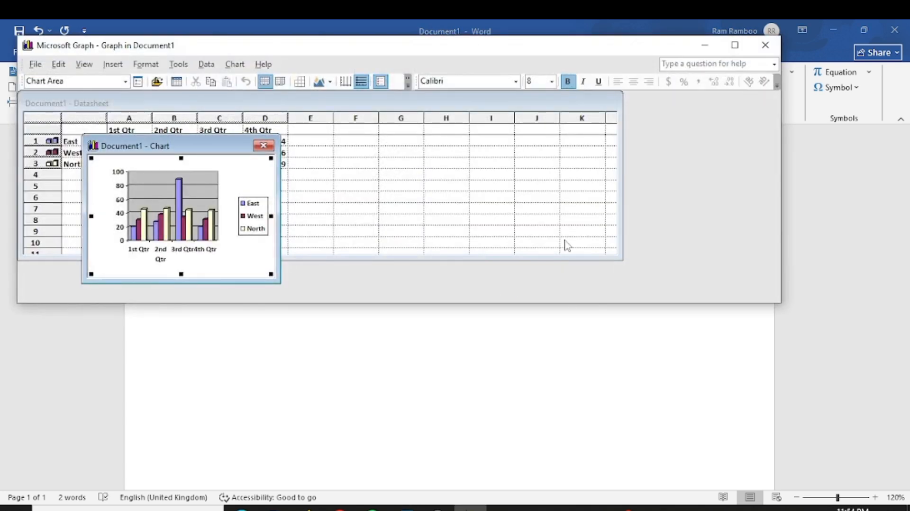
left_click(765, 45)
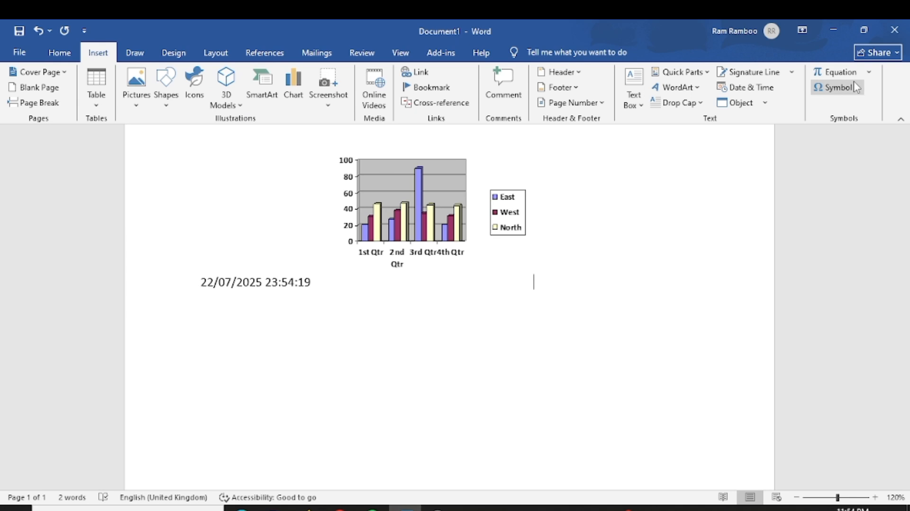
Examine the built-in equations and the full symbol set, including the Latin Extended-B subset, without inserting any
left_click(868, 76)
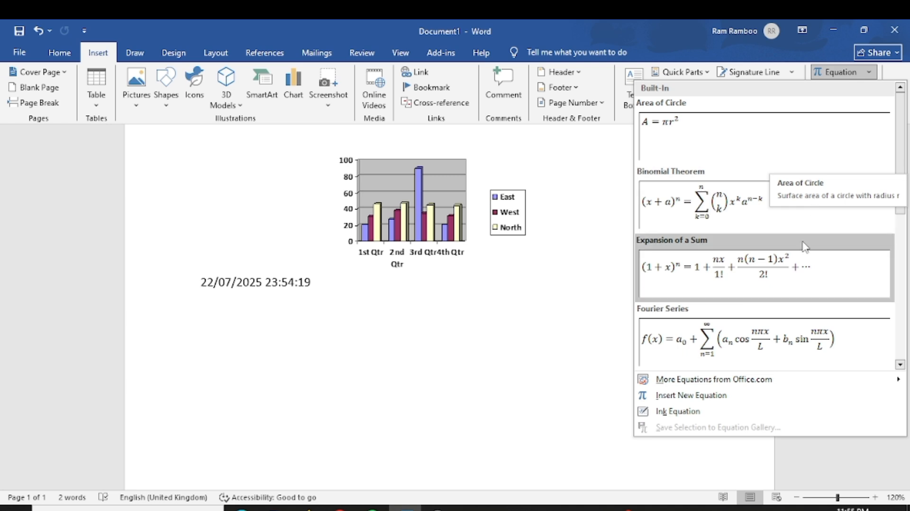
left_click(595, 295)
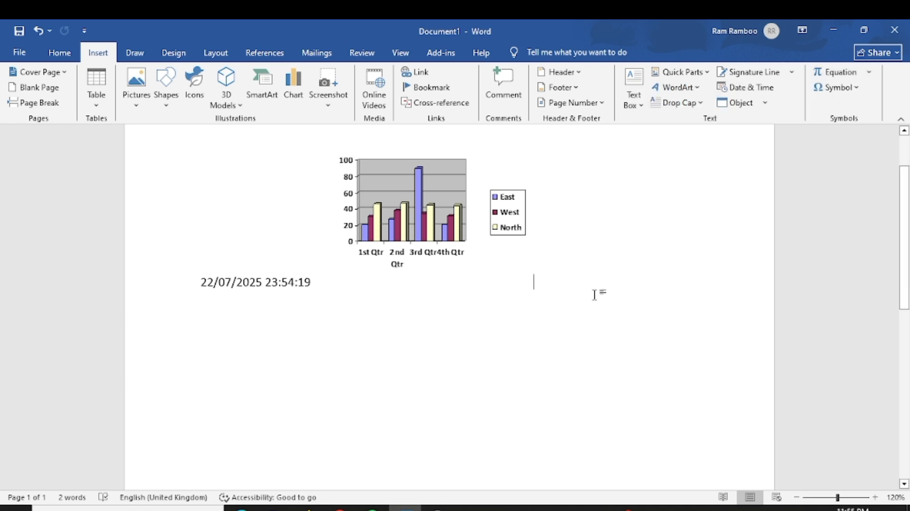
left_click(858, 89)
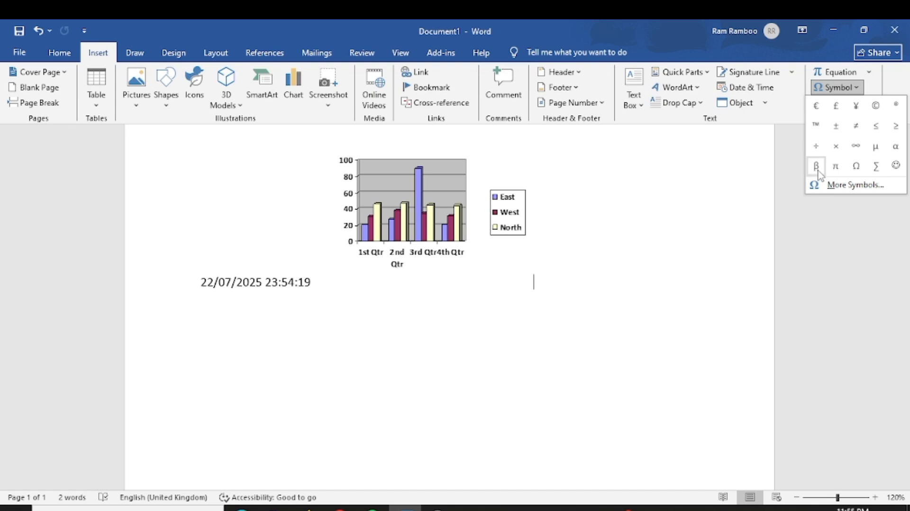
left_click(868, 188)
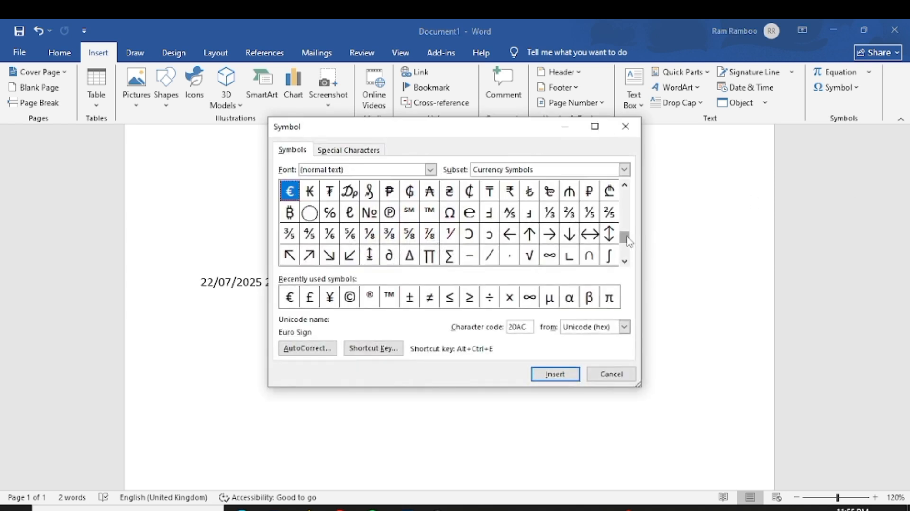
left_click_drag(626, 251, 625, 203)
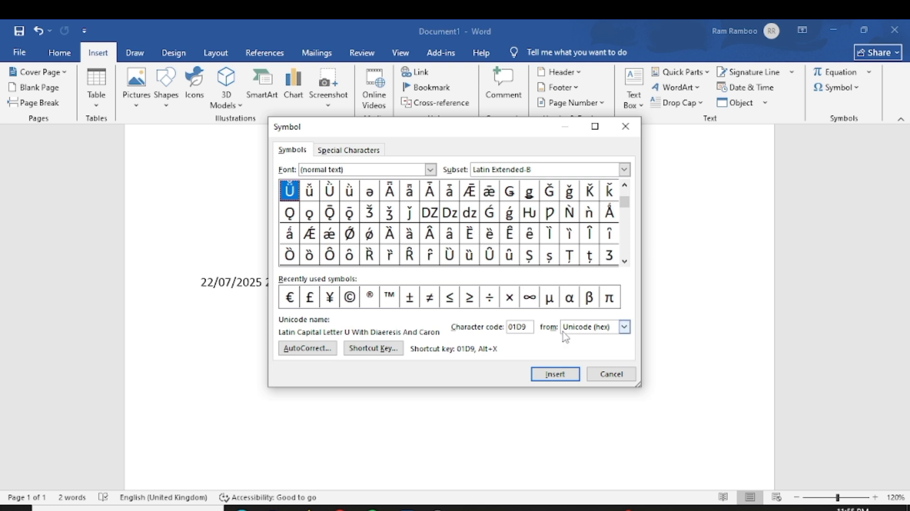
left_click(610, 374)
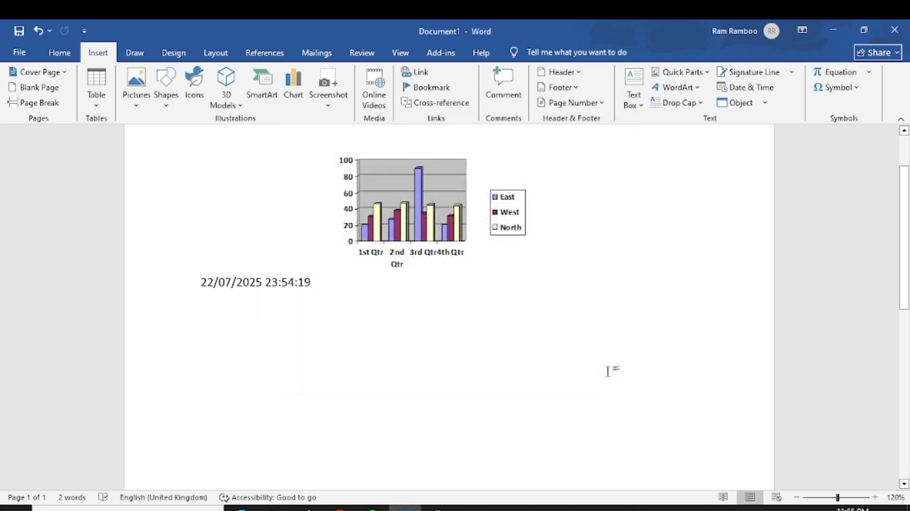